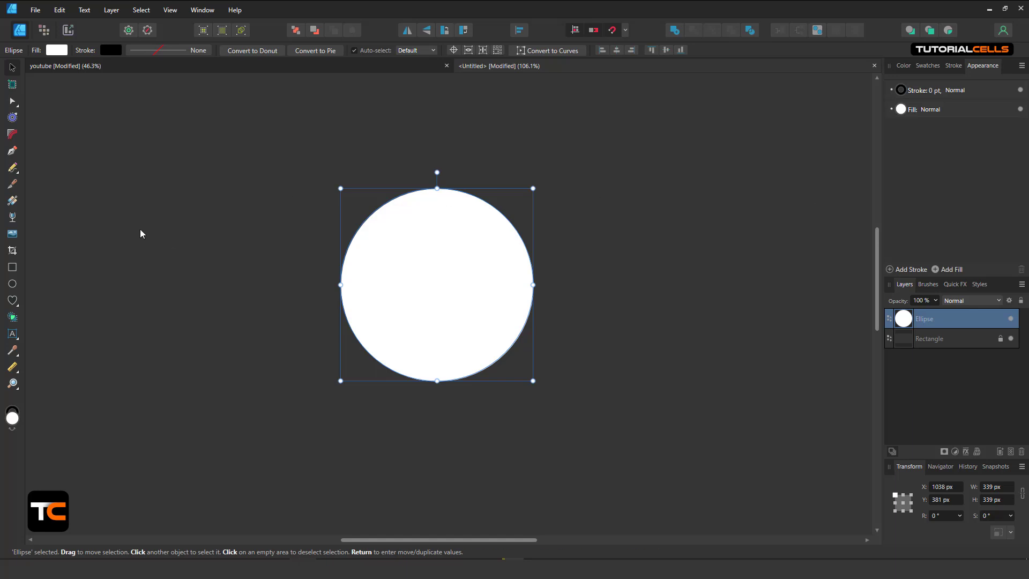
# - Move the white circle to about X 1099 px, Y 347 px
pyautogui.click(203, 10)
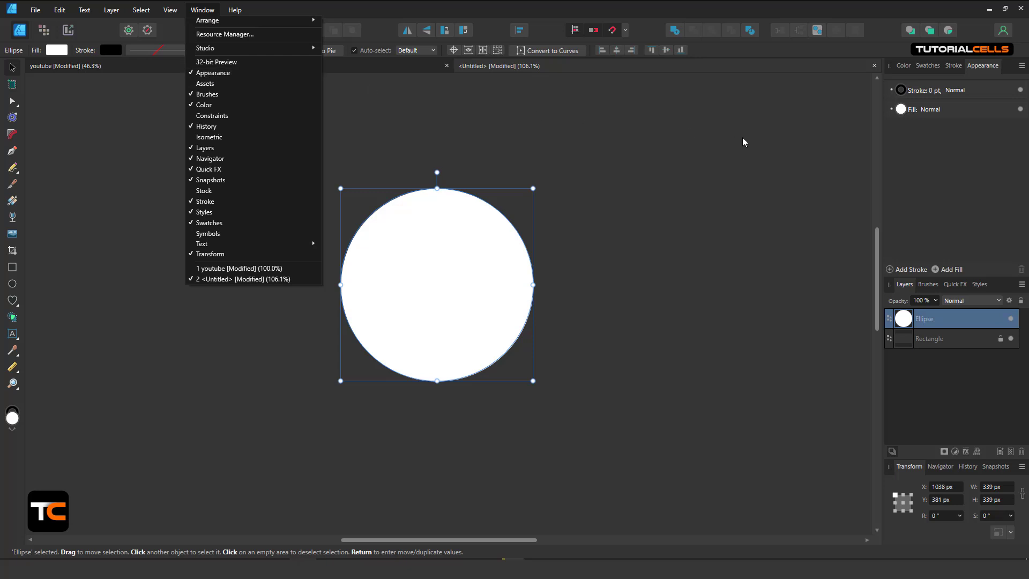
pyautogui.click(921, 134)
pyautogui.moveTo(409, 255); pyautogui.dragTo(459, 251)
pyautogui.scroll(1, 463, 251)
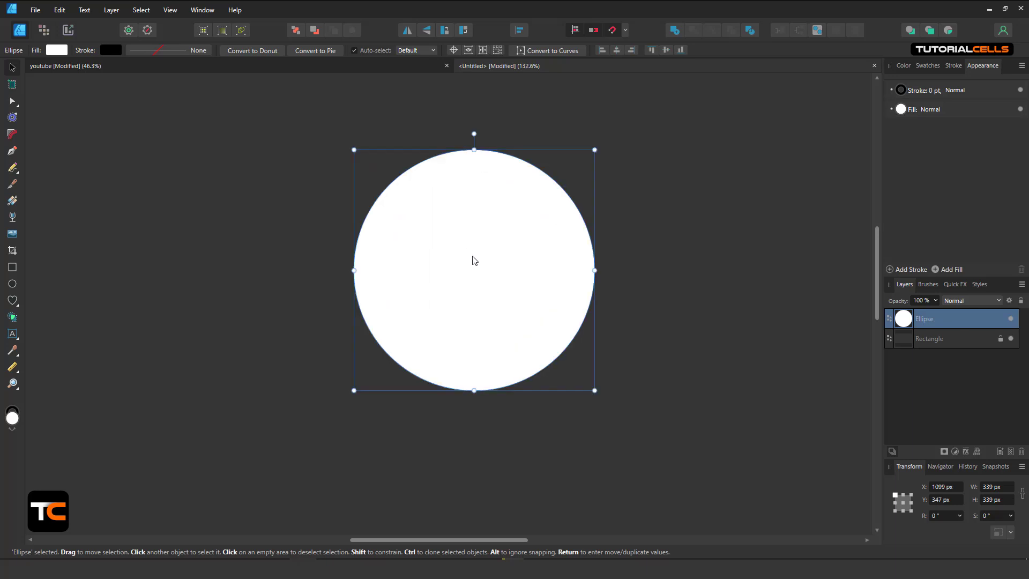
# - Give the circle a dark red stroke with RGB 124, 0, 0 and a width of about 7.4 pt
pyautogui.click(915, 93)
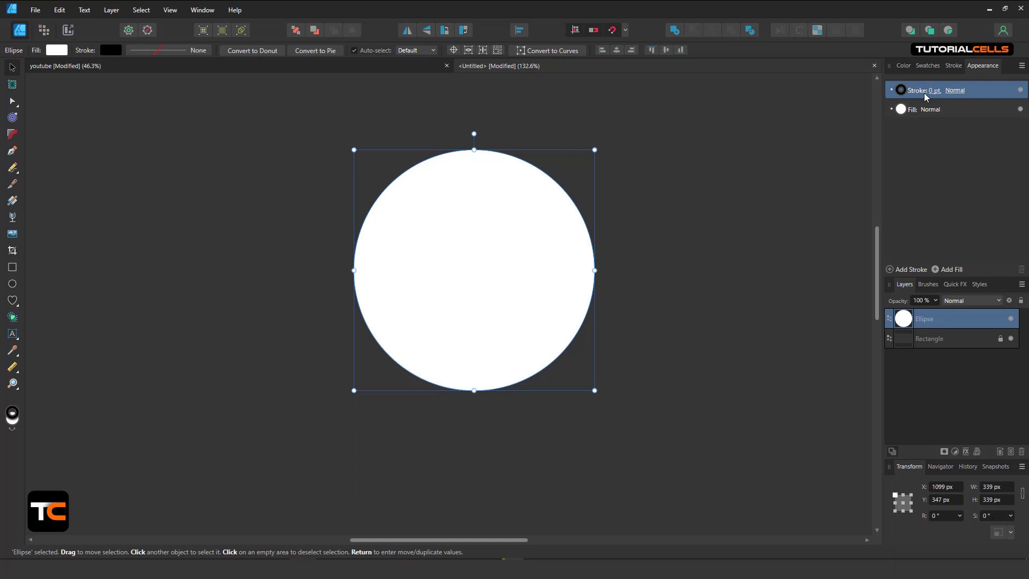
pyautogui.click(901, 91)
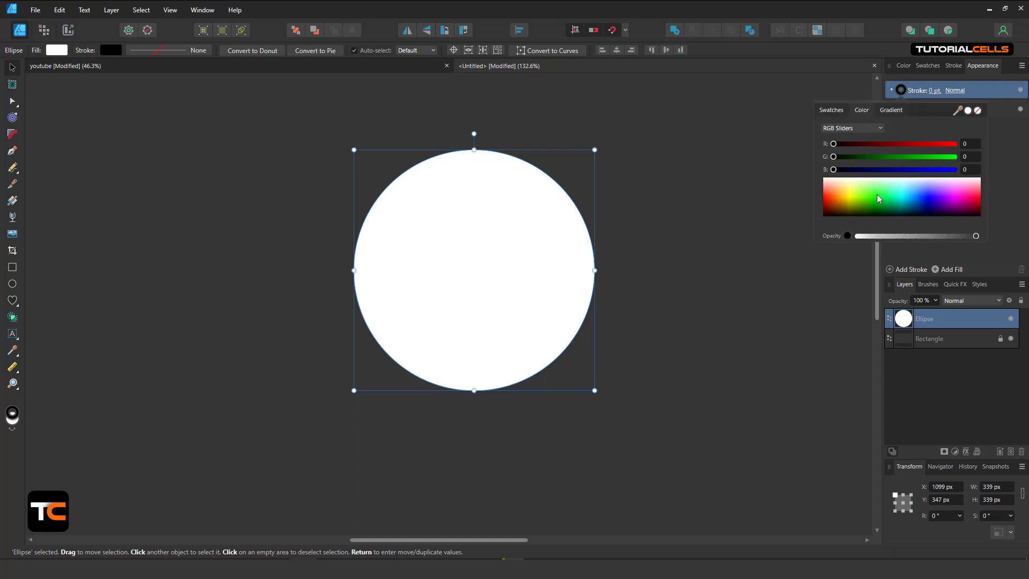
pyautogui.moveTo(880, 198); pyautogui.dragTo(809, 209)
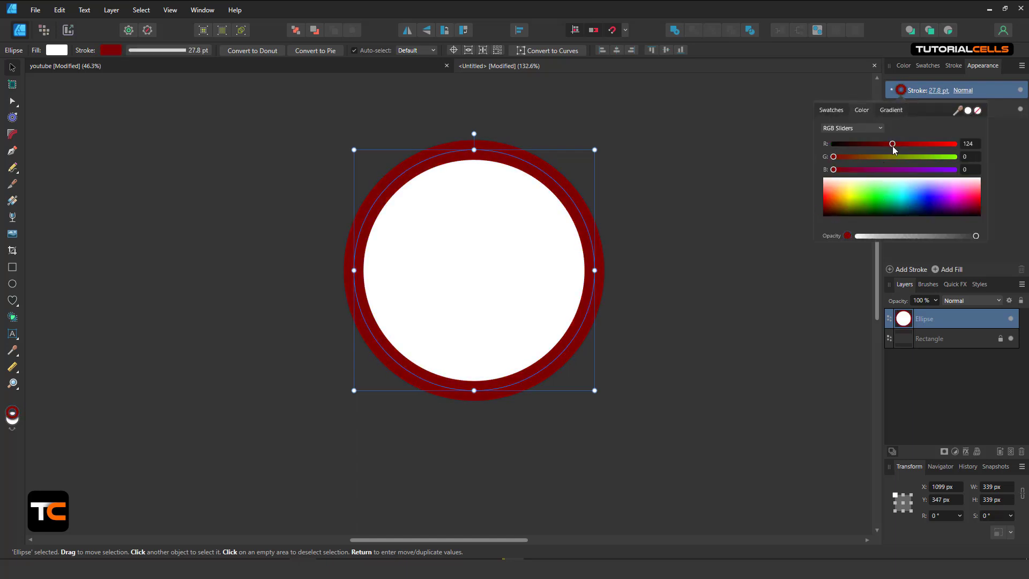
pyautogui.click(934, 92)
pyautogui.click(934, 91)
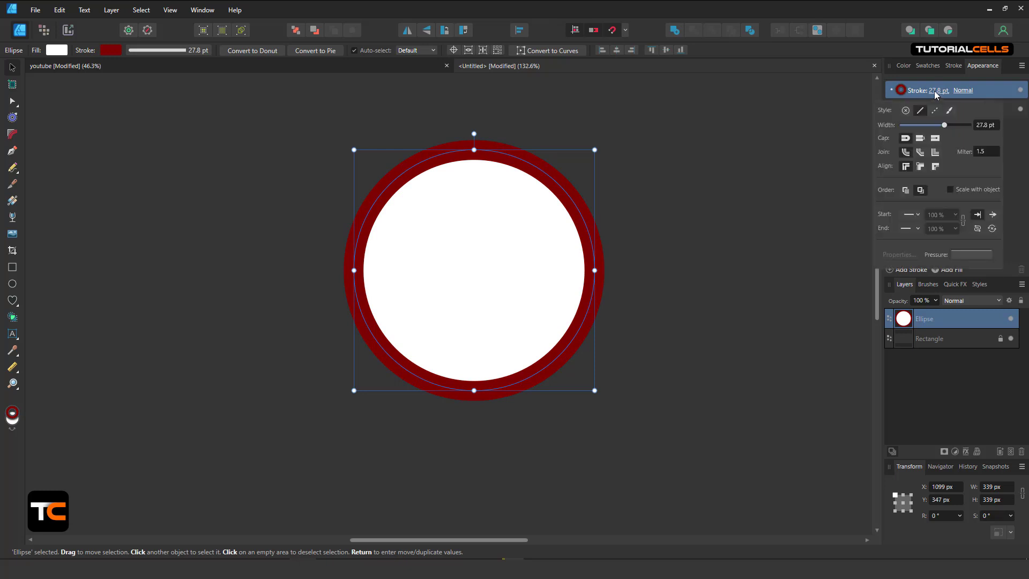
pyautogui.moveTo(943, 123); pyautogui.dragTo(926, 124)
pyautogui.click(959, 91)
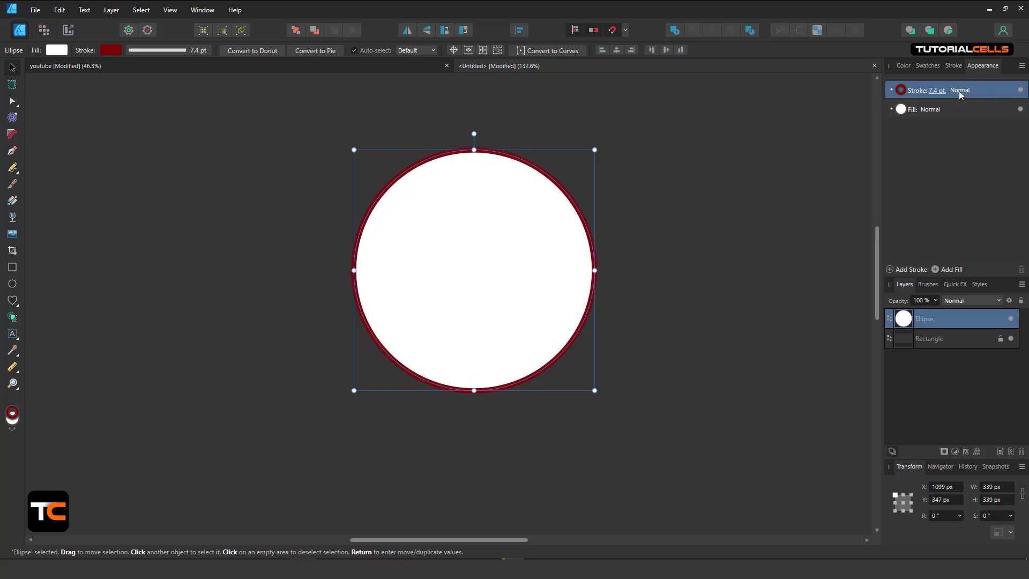
# - Preview the blend modes available for the dark red stroke without applying one
pyautogui.click(960, 91)
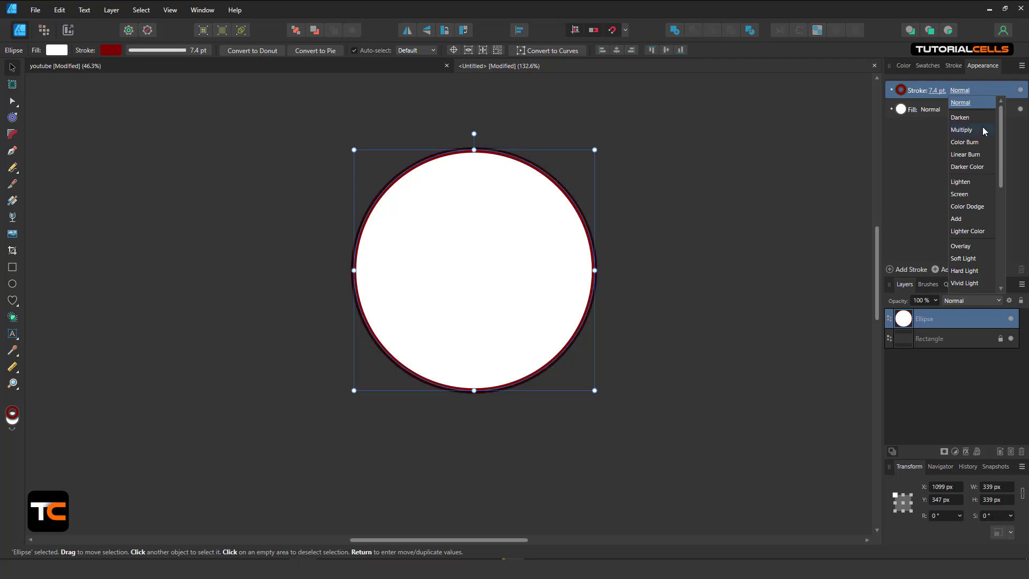
pyautogui.scroll(-4, 973, 191)
pyautogui.scroll(4, 976, 203)
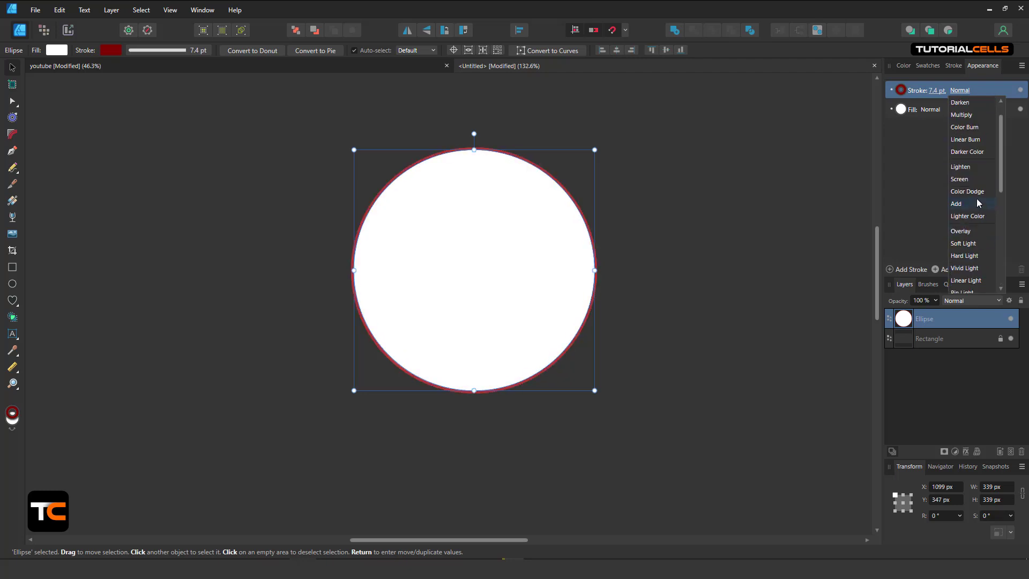
pyautogui.scroll(-8, 973, 190)
pyautogui.click(899, 167)
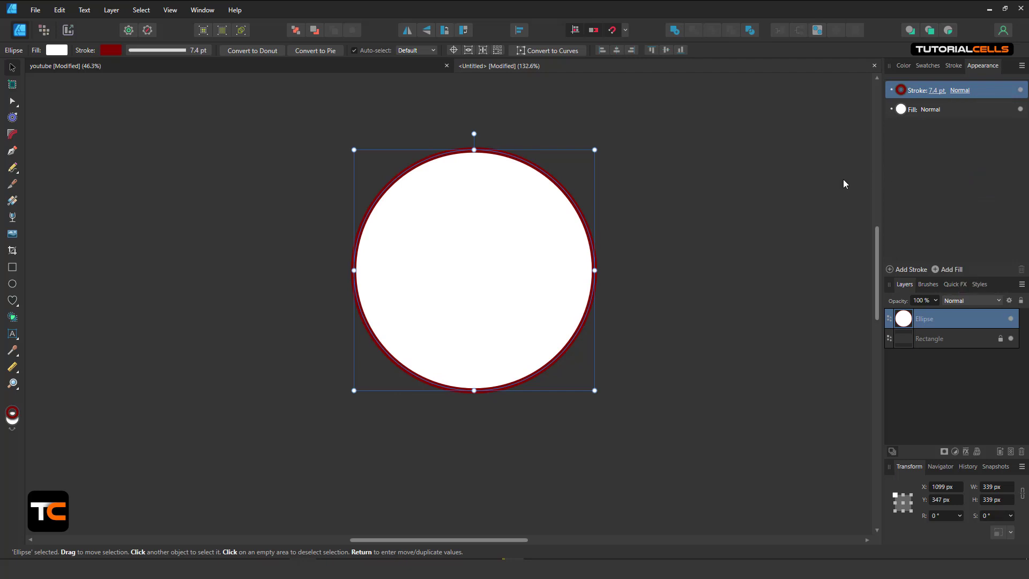
# - Set the dark red stroke's width to about 24.4 pt and toggle its visibility off and on again
pyautogui.click(935, 93)
pyautogui.moveTo(928, 127); pyautogui.dragTo(940, 126)
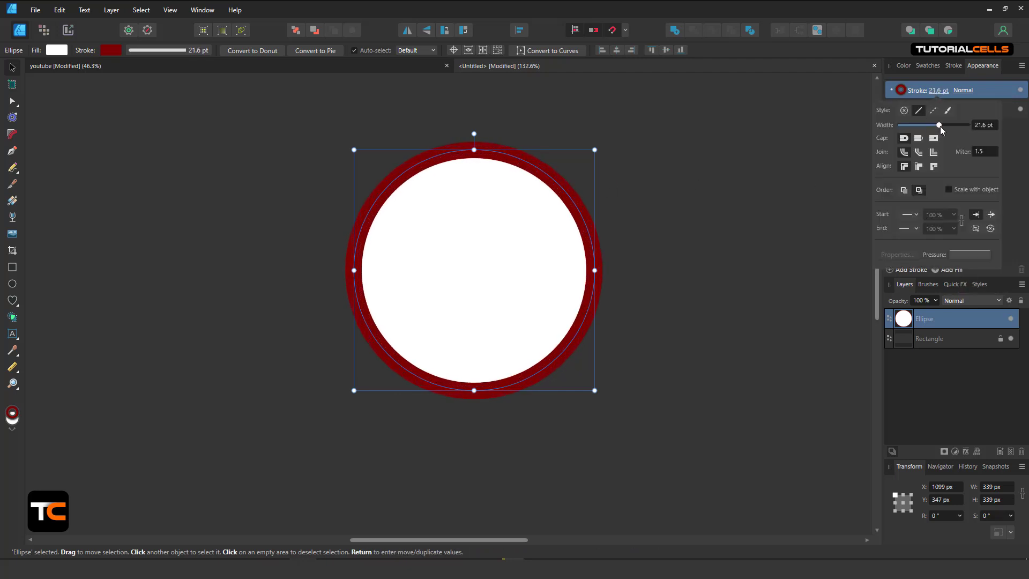
pyautogui.click(1018, 168)
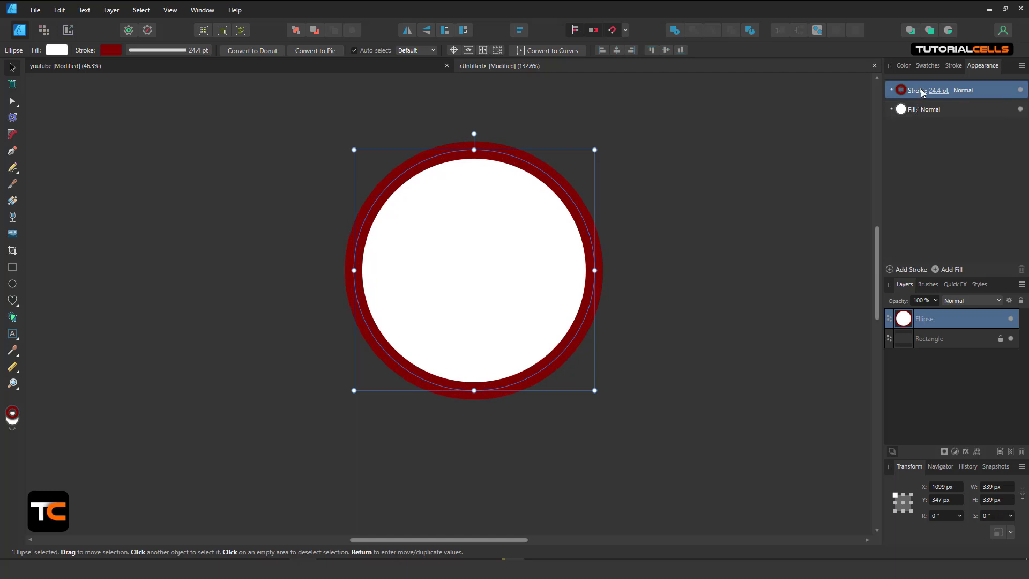
pyautogui.click(1021, 90)
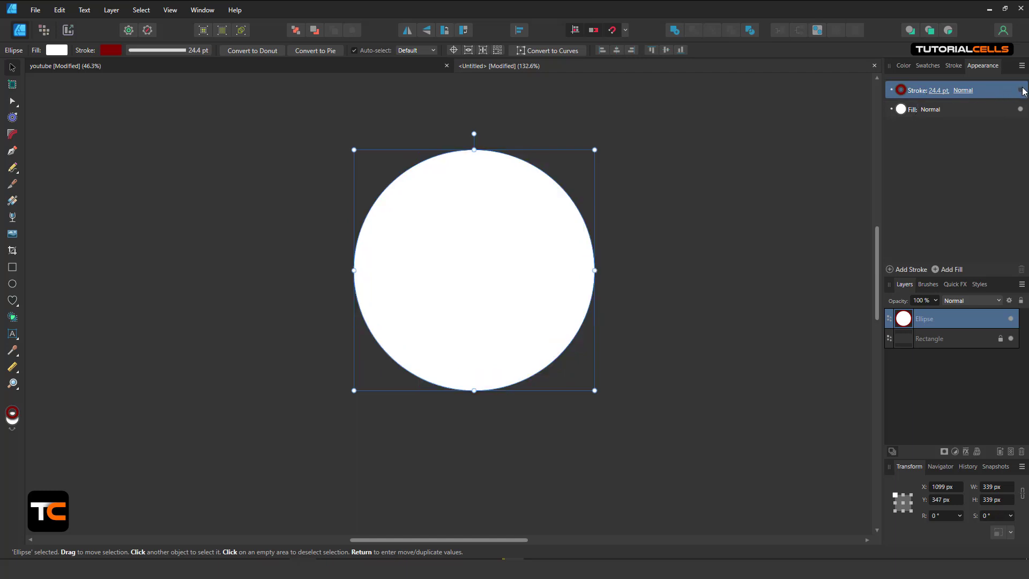
pyautogui.click(1022, 90)
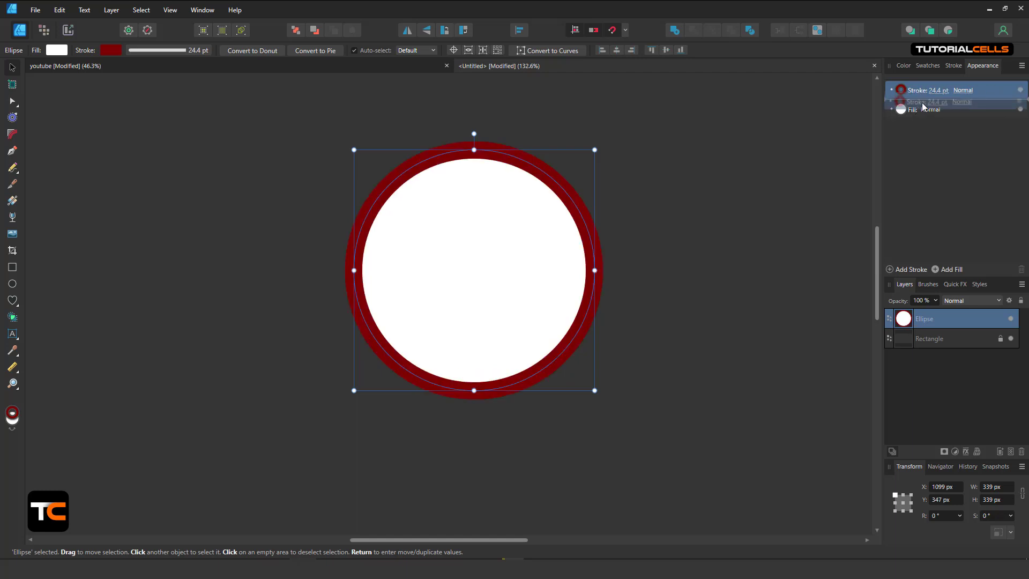
# - Move the dark red stroke beneath the fill and bring it back above the fill
pyautogui.moveTo(923, 90); pyautogui.dragTo(921, 114)
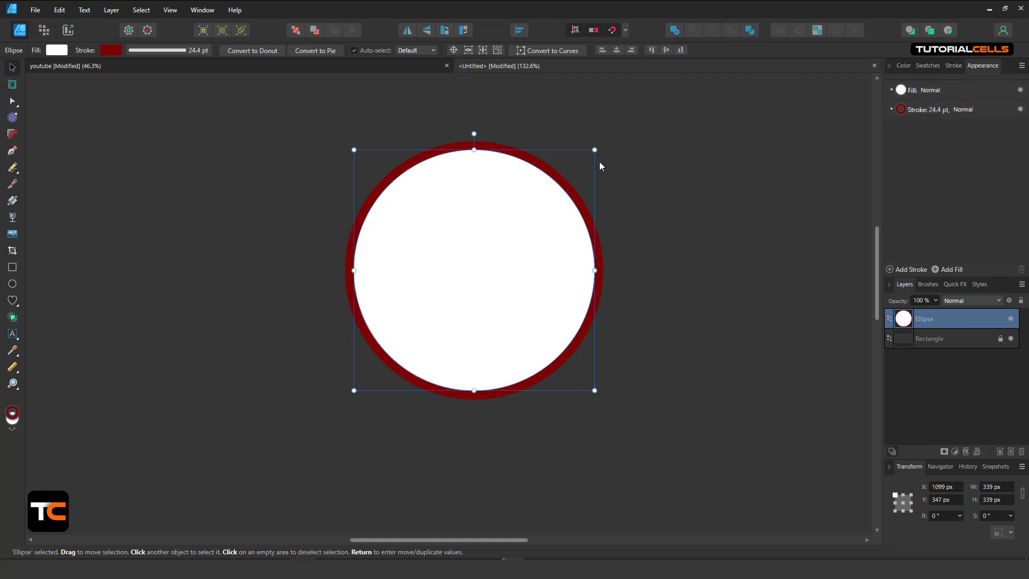
pyautogui.scroll(3, 599, 162)
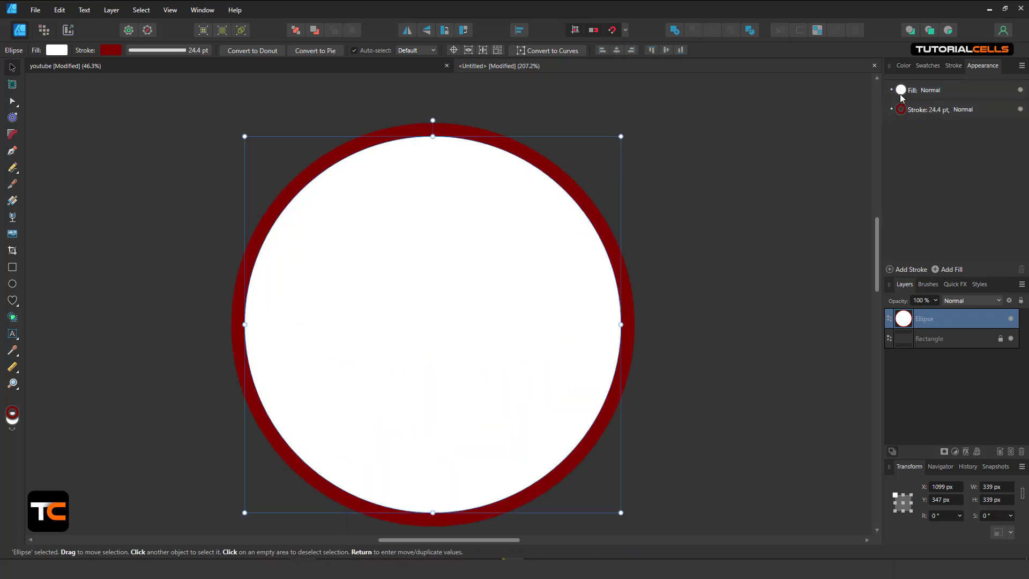
pyautogui.moveTo(910, 110); pyautogui.dragTo(915, 92)
pyautogui.scroll(-2, 522, 213)
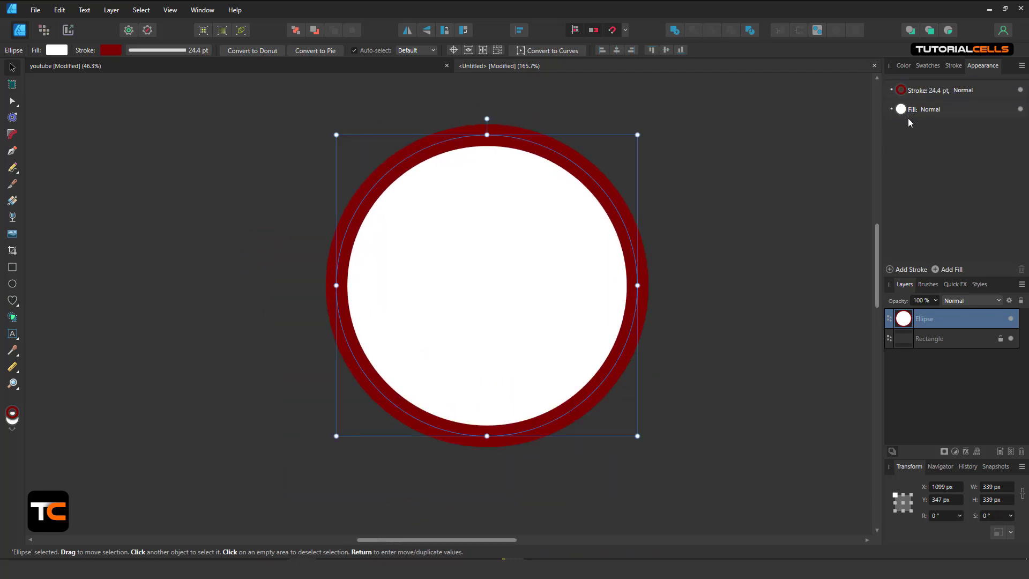
# - Add a second stroke above the dark red one, coloured light green (RGB 124, 255, 133) and about 11.1 pt wide
pyautogui.click(915, 270)
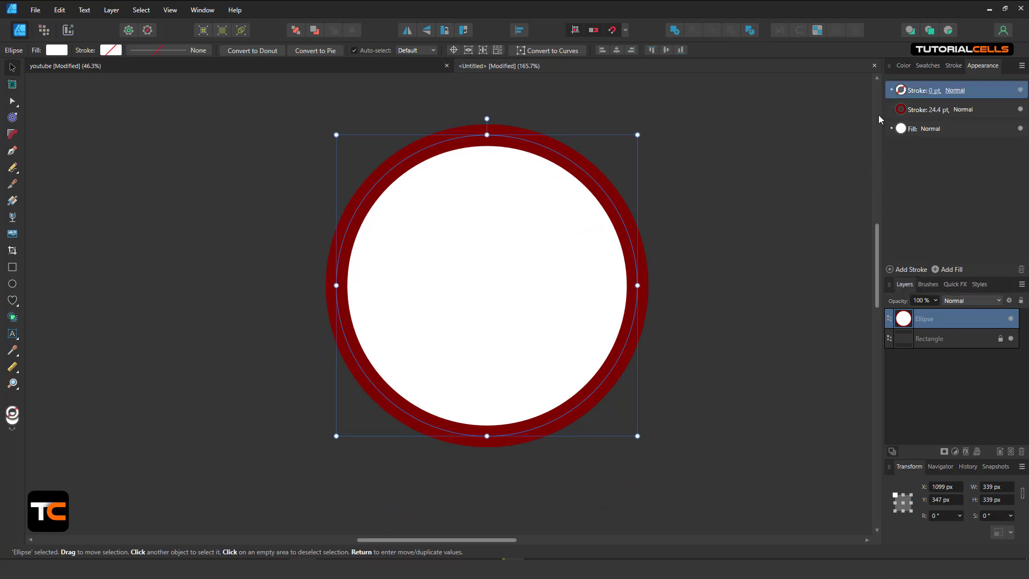
pyautogui.click(901, 90)
pyautogui.moveTo(852, 193)
pyautogui.mouseDown()
pyautogui.moveTo(879, 206)
pyautogui.moveTo(877, 187)
pyautogui.mouseUp()
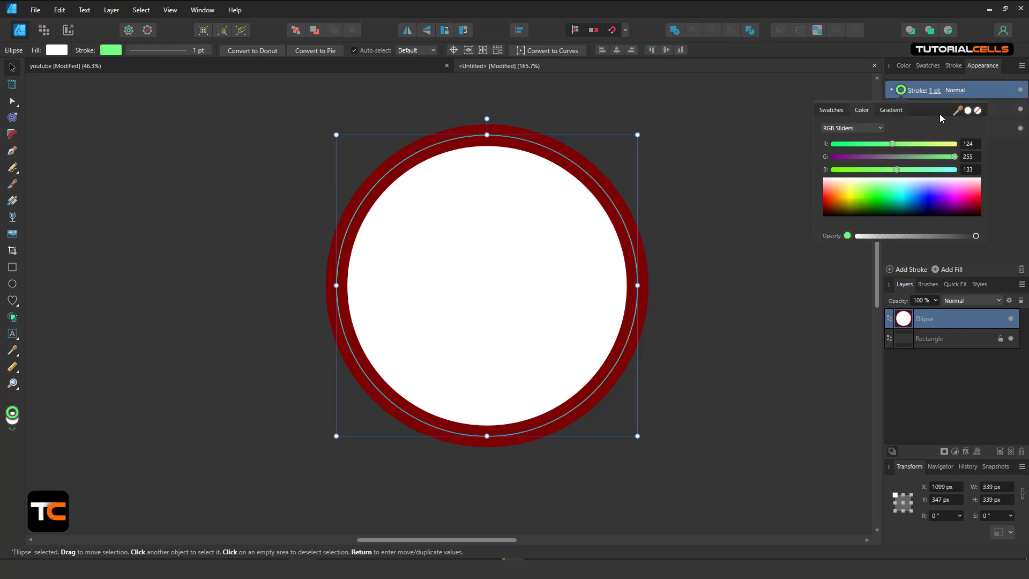
pyautogui.click(933, 91)
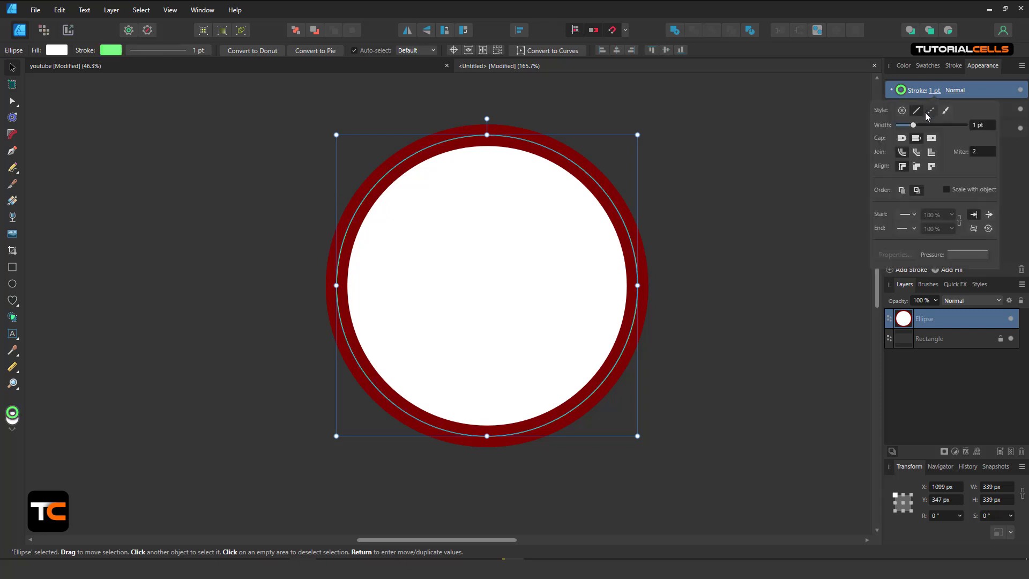
pyautogui.moveTo(914, 129); pyautogui.dragTo(929, 123)
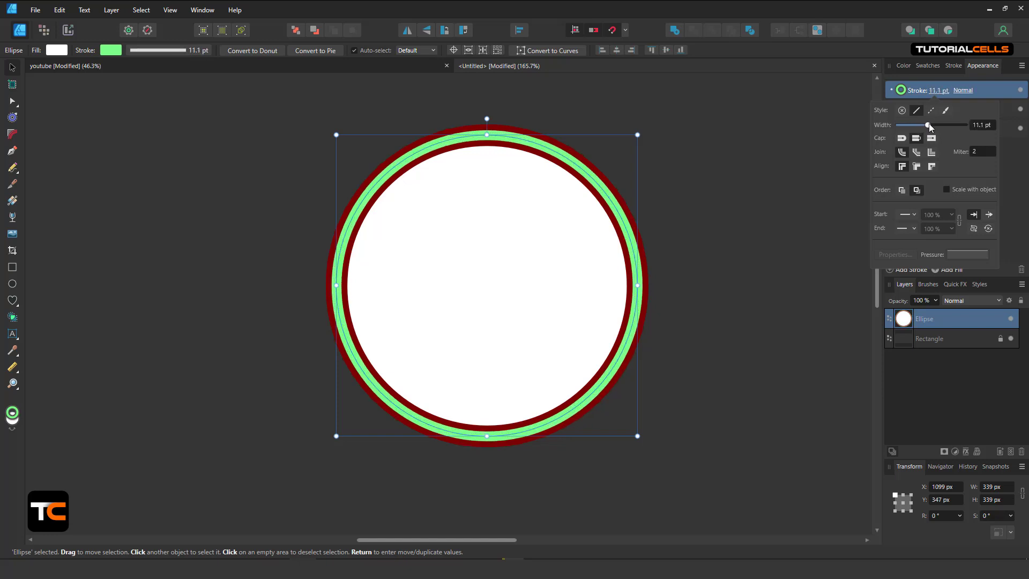
# - Set the light green stroke's blend mode to Erase
pyautogui.click(963, 90)
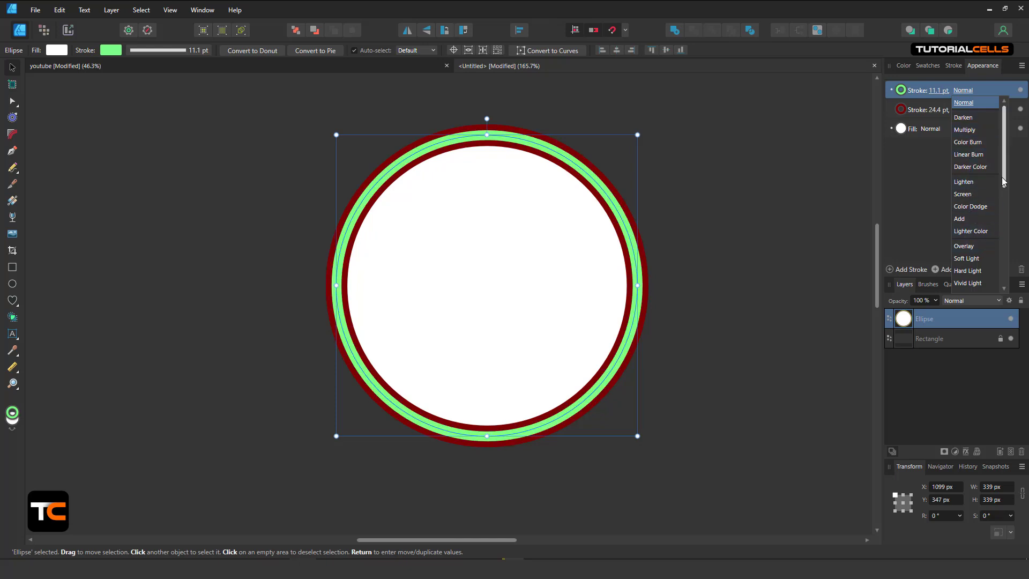
pyautogui.moveTo(1004, 183); pyautogui.dragTo(1006, 284)
pyautogui.click(979, 285)
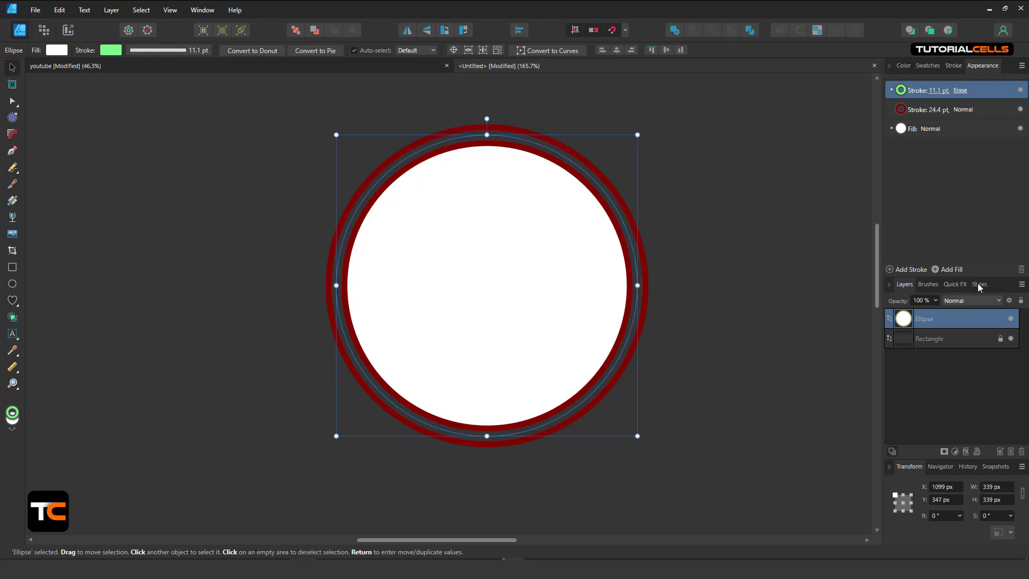
pyautogui.scroll(4, 574, 145)
pyautogui.scroll(-2, 575, 145)
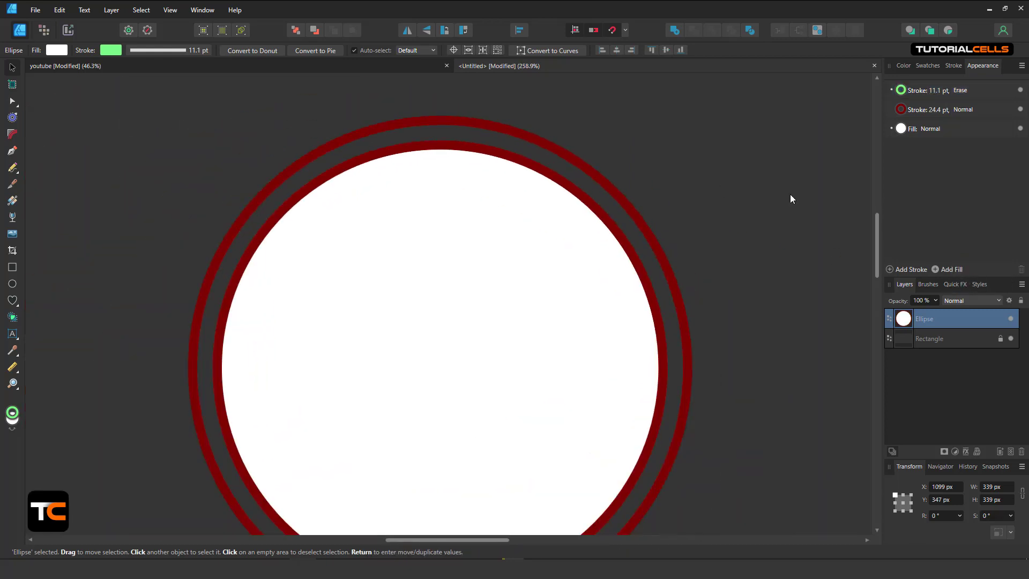
# - Set the light green stroke's blend mode back to Normal
pyautogui.click(962, 95)
pyautogui.click(962, 93)
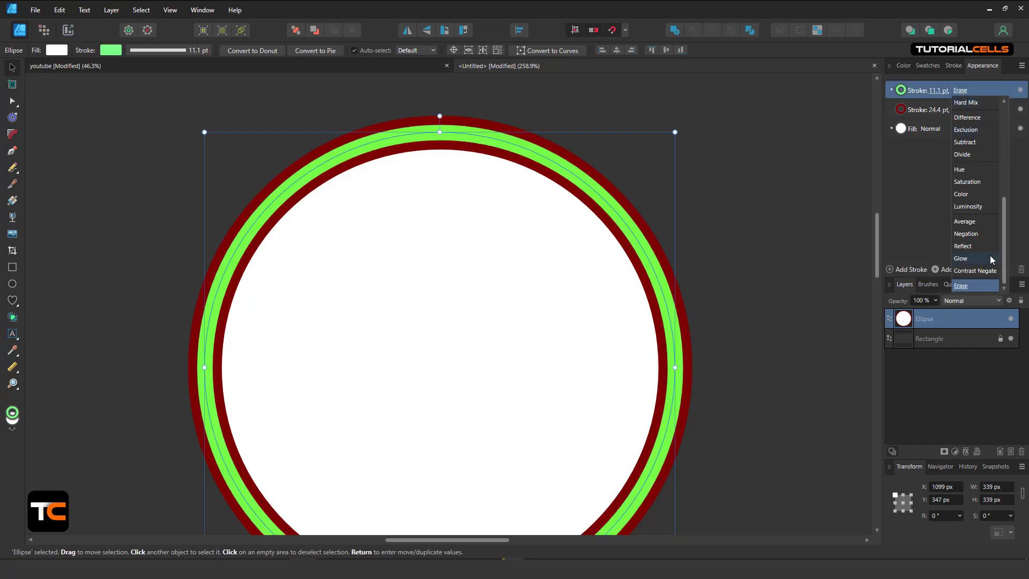
pyautogui.scroll(5, 972, 139)
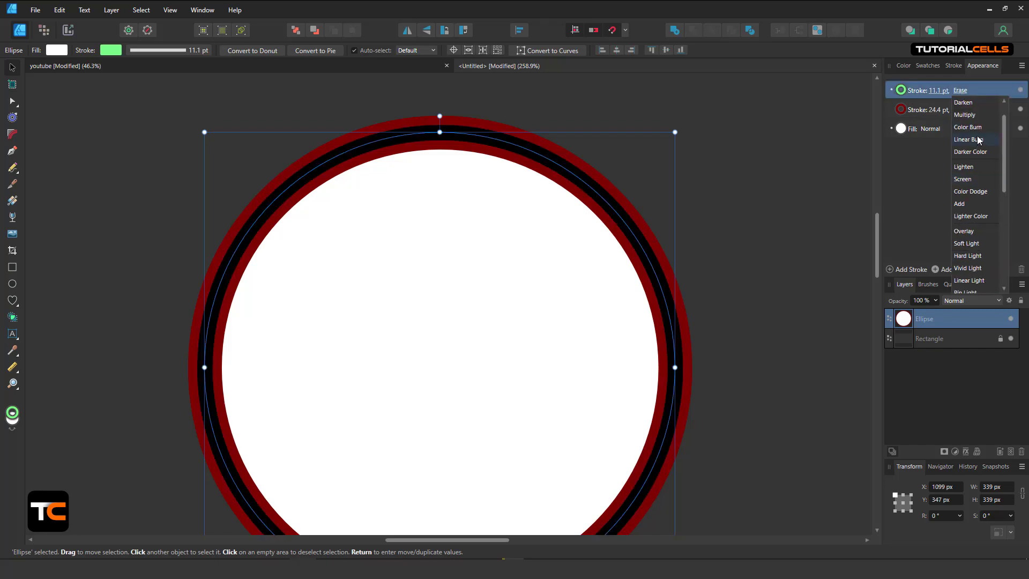
pyautogui.click(971, 105)
pyautogui.scroll(-3, 702, 175)
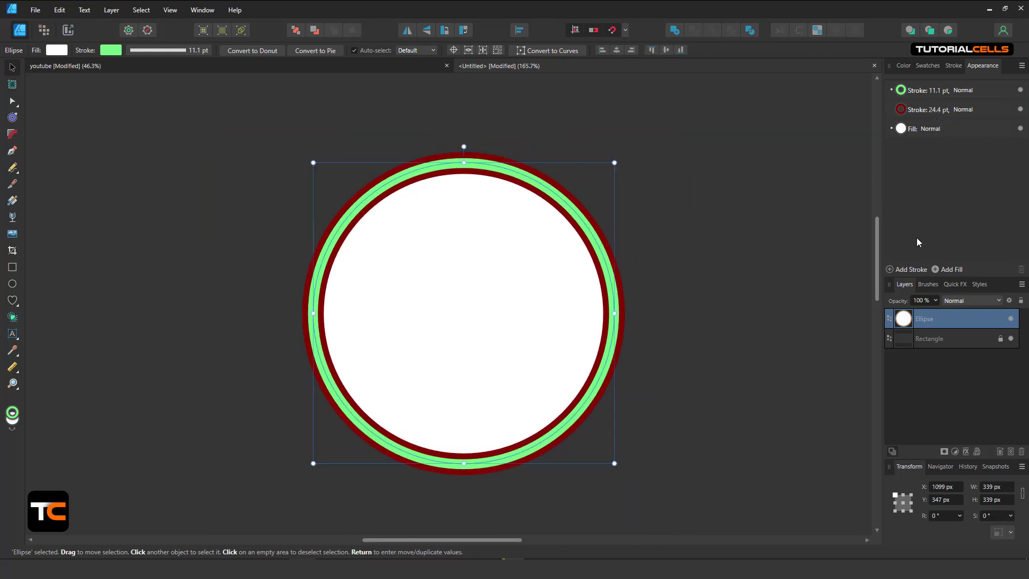
# - Add an indigo stroke (RGB 53, 0, 165) about 38.3 pt wide and place it between the dark red stroke and the fill
pyautogui.click(911, 269)
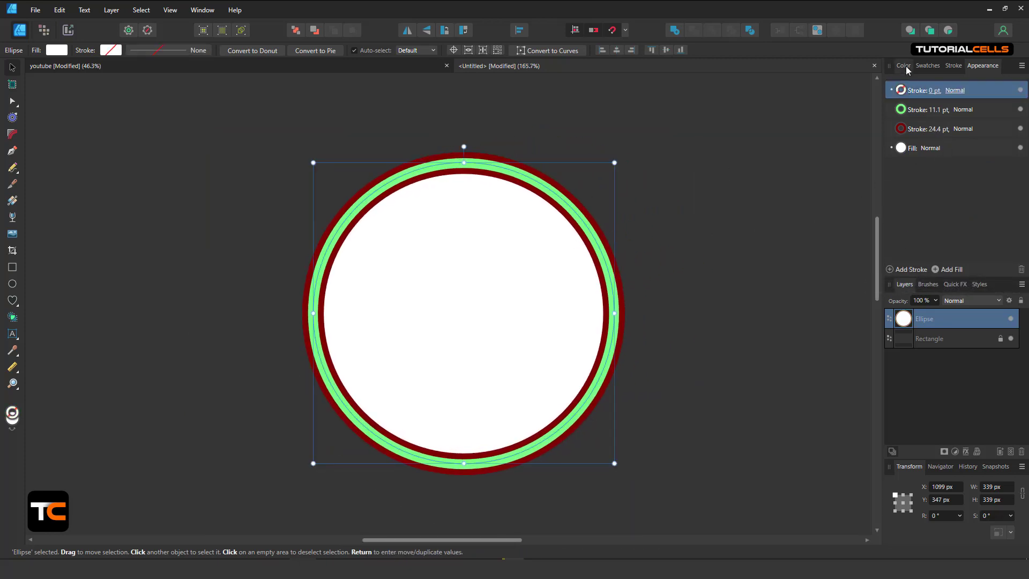
pyautogui.click(901, 90)
pyautogui.moveTo(914, 192); pyautogui.dragTo(939, 203)
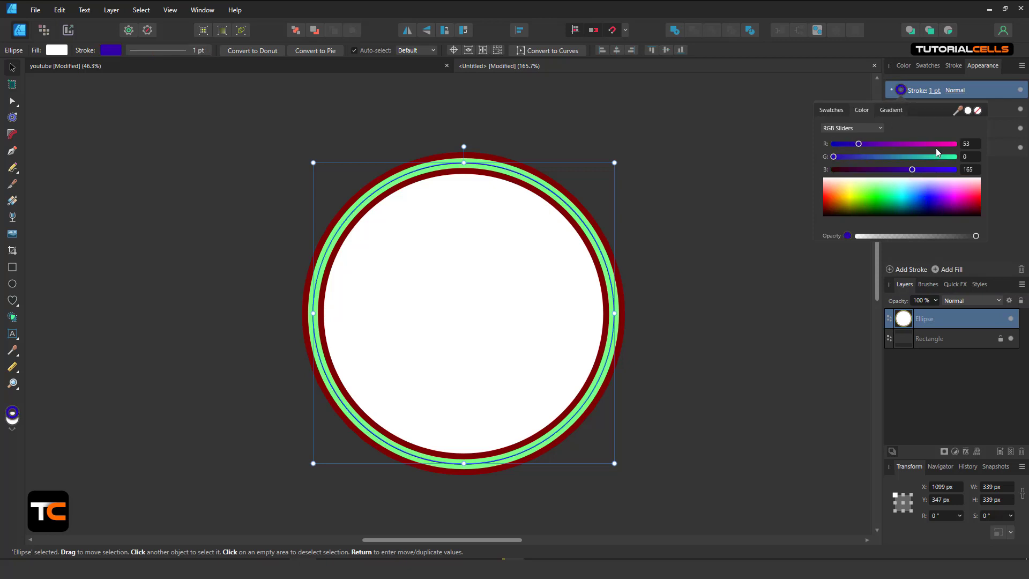
pyautogui.click(934, 91)
pyautogui.moveTo(914, 125); pyautogui.dragTo(948, 125)
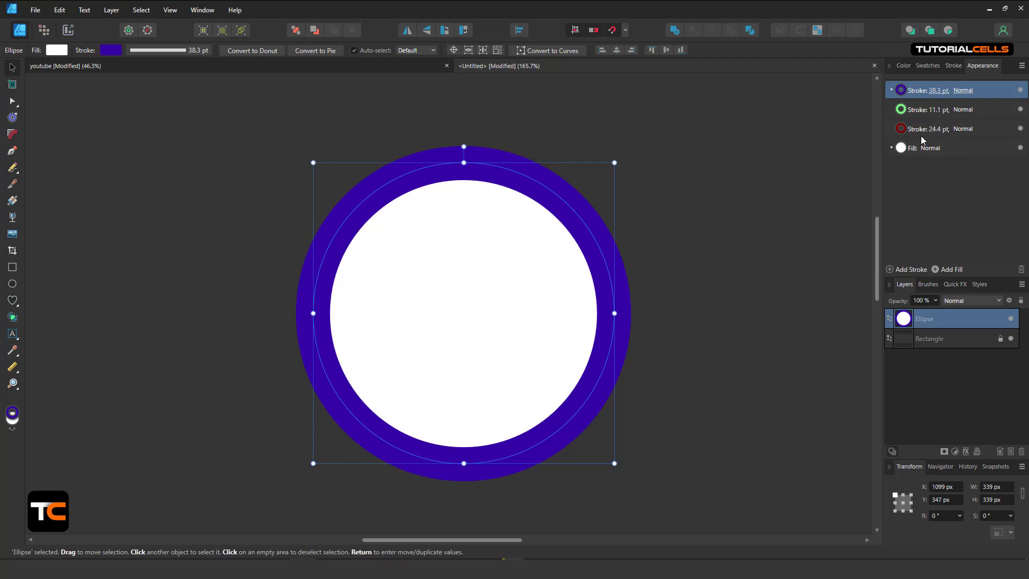
pyautogui.moveTo(915, 91); pyautogui.dragTo(917, 136)
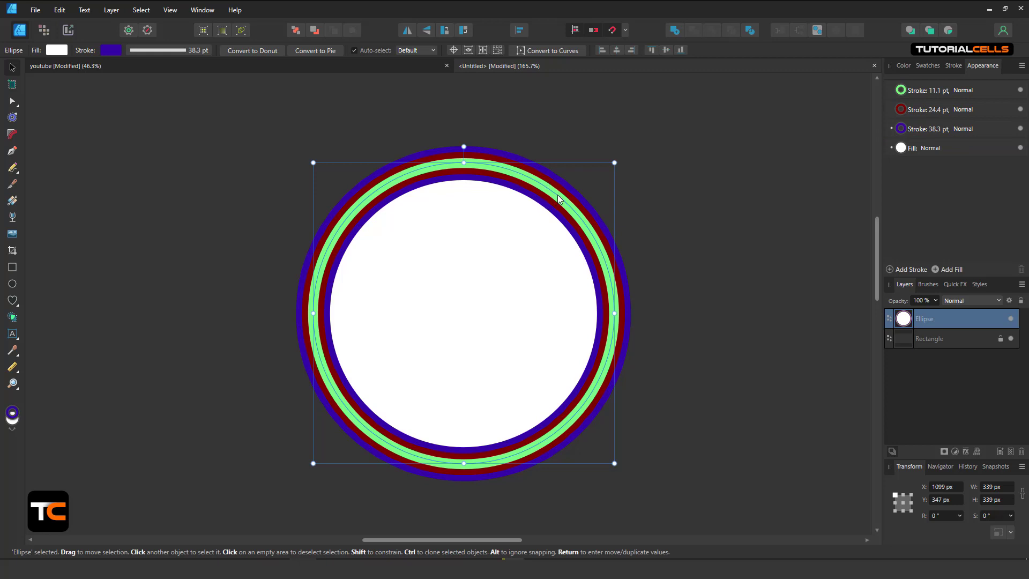
# - Change the circle's white fill to bright blue
pyautogui.click(918, 149)
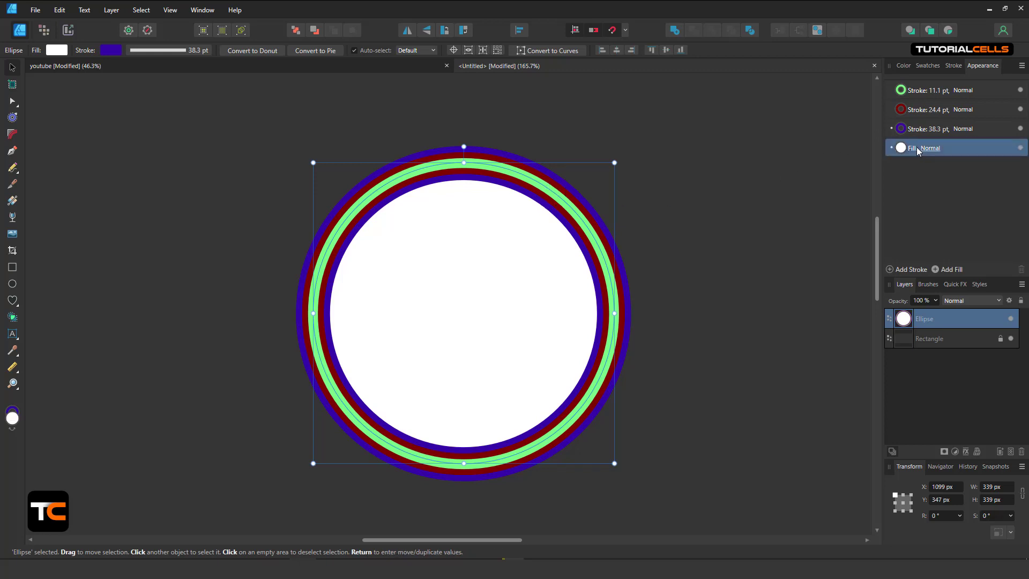
pyautogui.click(901, 149)
pyautogui.moveTo(909, 253); pyautogui.dragTo(923, 261)
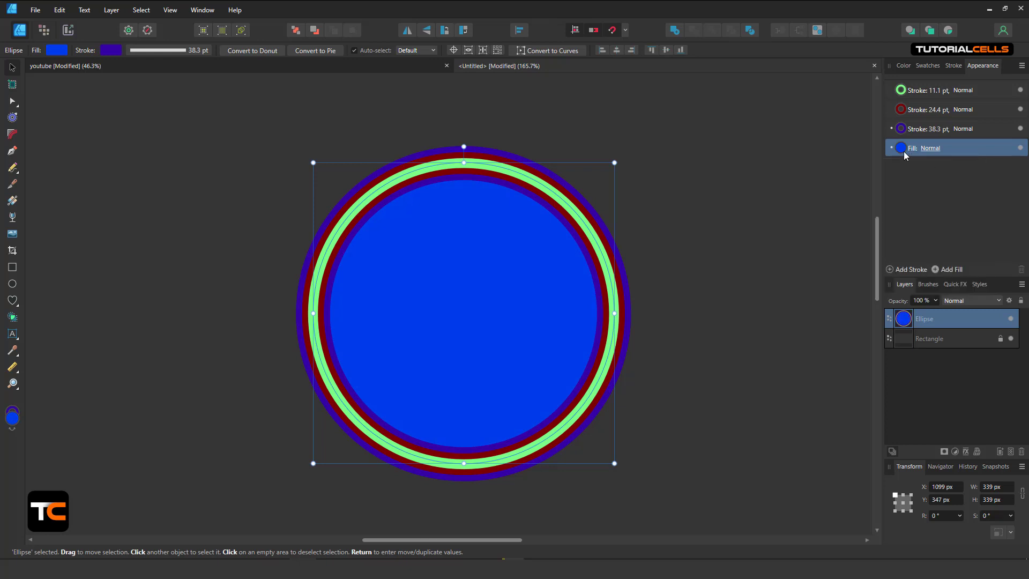
# - Add a second fill to the circle and place it between the indigo stroke and the bright blue fill
pyautogui.click(944, 271)
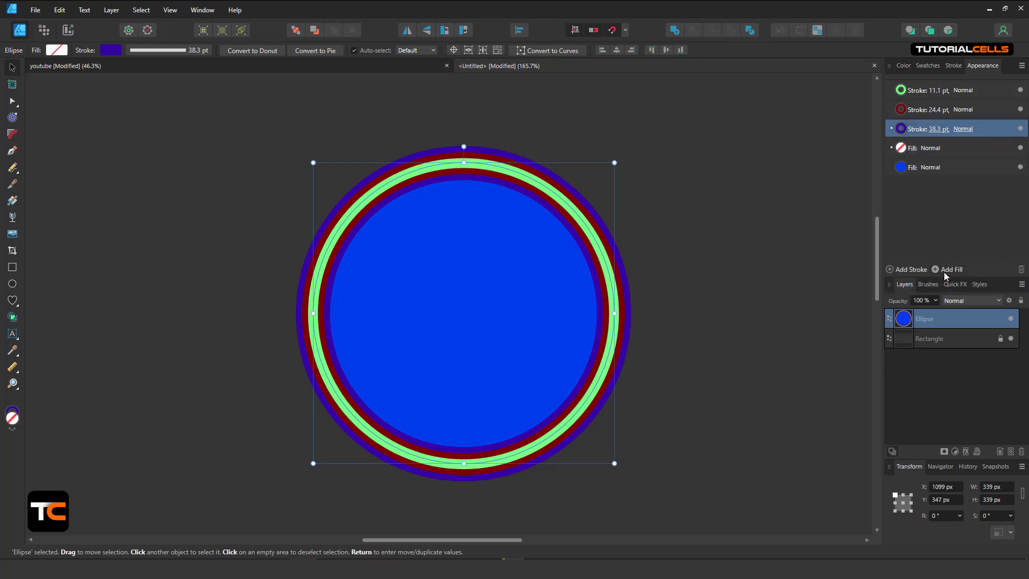
pyautogui.moveTo(898, 152); pyautogui.dragTo(899, 130)
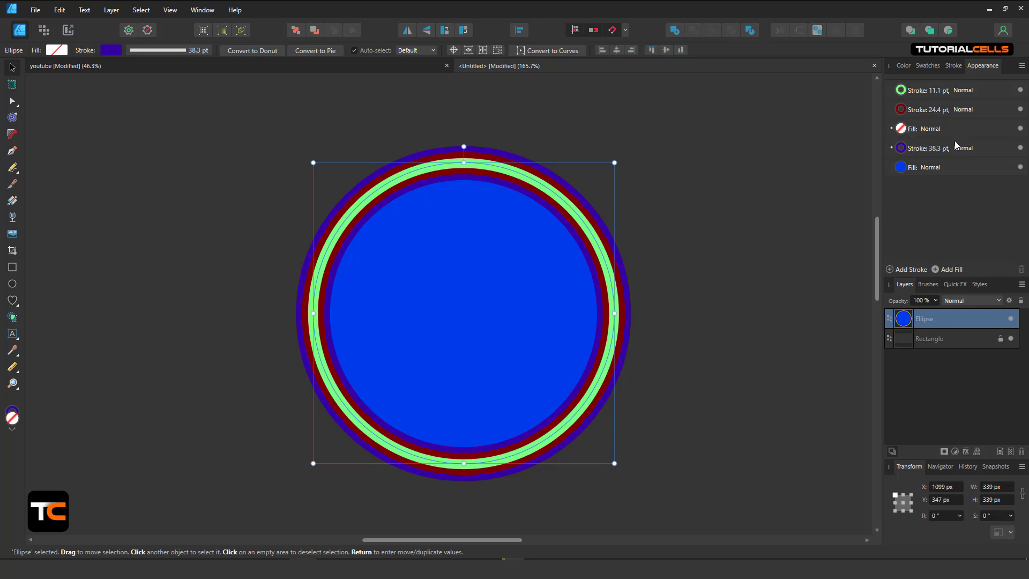
pyautogui.scroll(-4, 606, 237)
pyautogui.scroll(3, 602, 236)
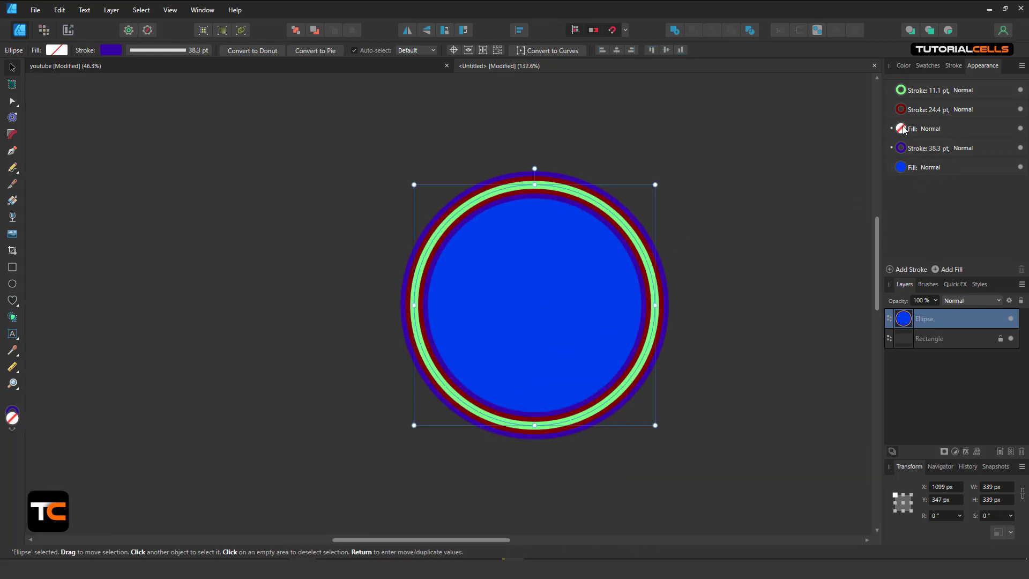
pyautogui.moveTo(904, 128); pyautogui.dragTo(907, 166)
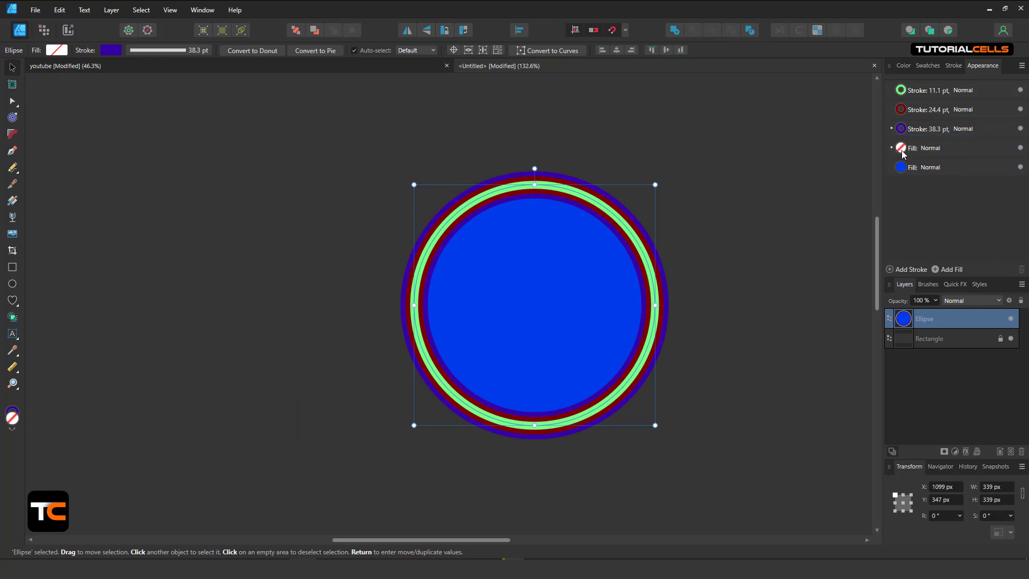
# - Give the newly added empty fill a linear gradient from white to black
pyautogui.scroll(2, 588, 219)
pyautogui.click(911, 149)
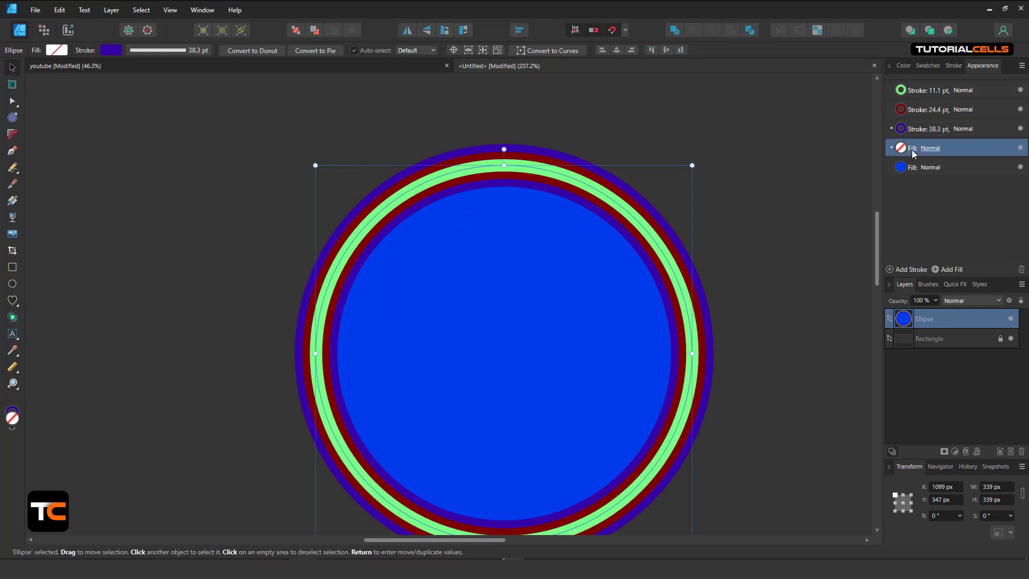
pyautogui.click(902, 149)
pyautogui.click(902, 149)
pyautogui.click(902, 149)
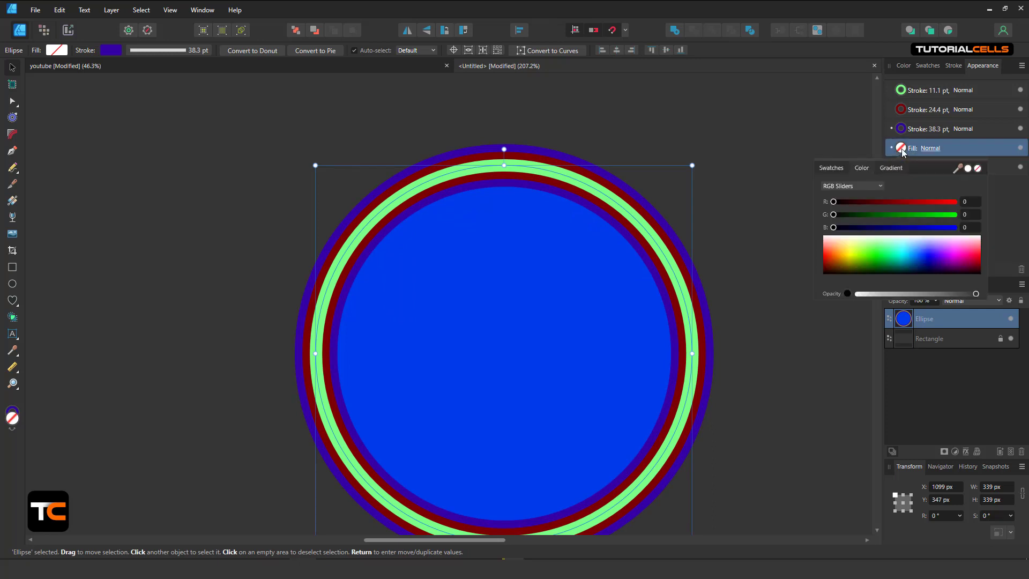
pyautogui.click(891, 168)
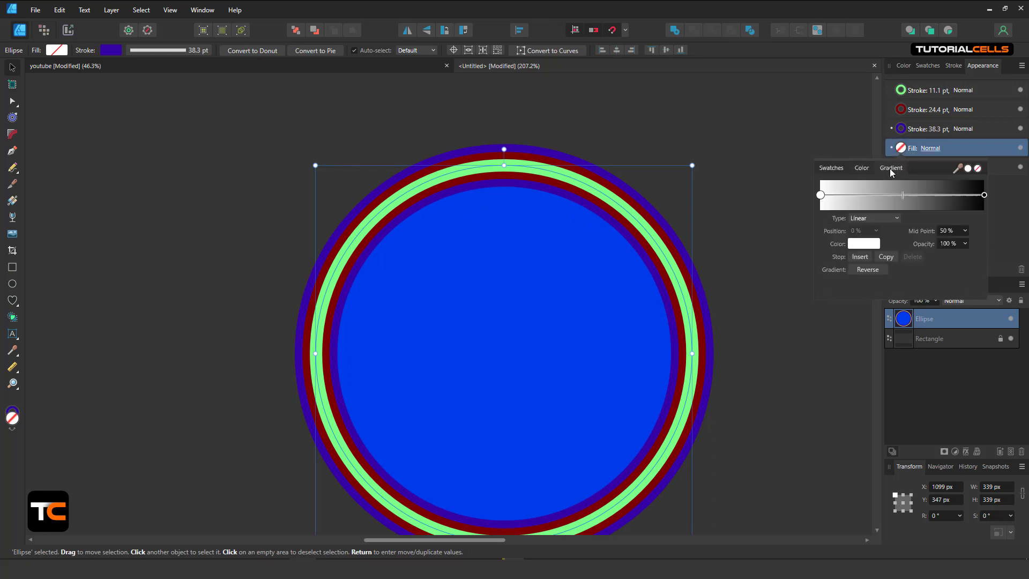
pyautogui.click(821, 195)
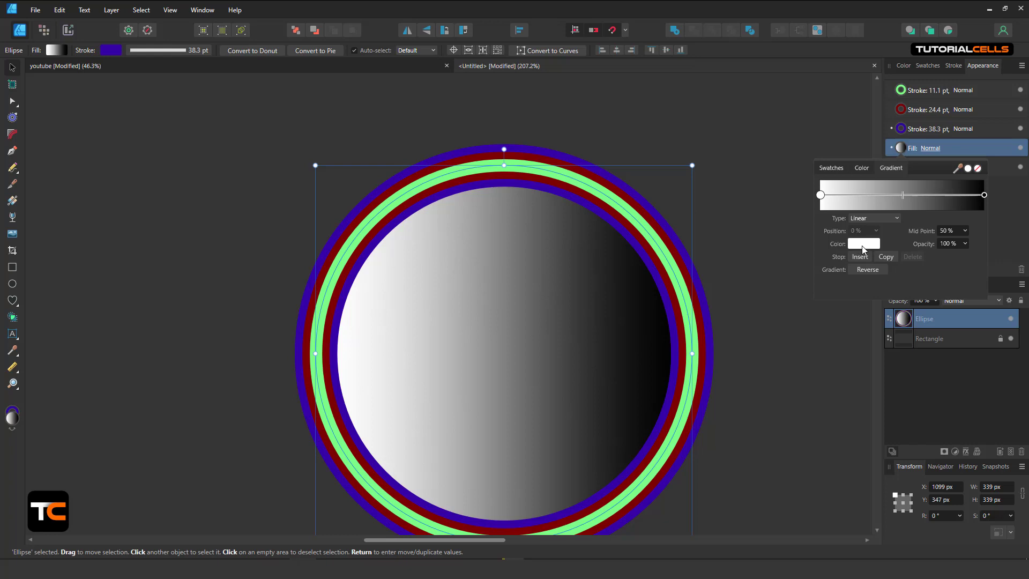
# - Try the Darken and Lighten blend modes on the gradient fill
pyautogui.click(937, 151)
pyautogui.click(938, 151)
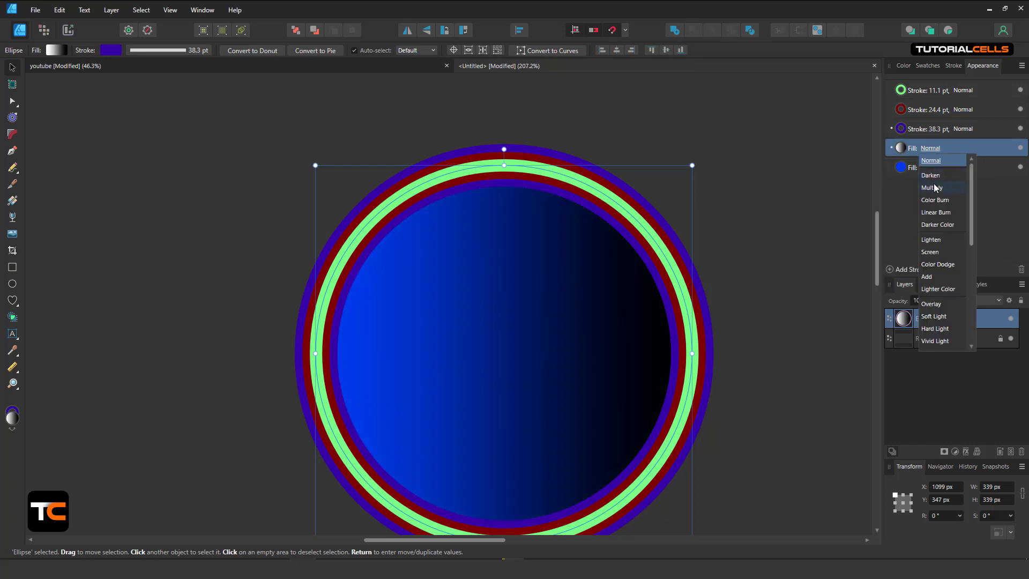
pyautogui.click(938, 178)
pyautogui.scroll(-4, 558, 287)
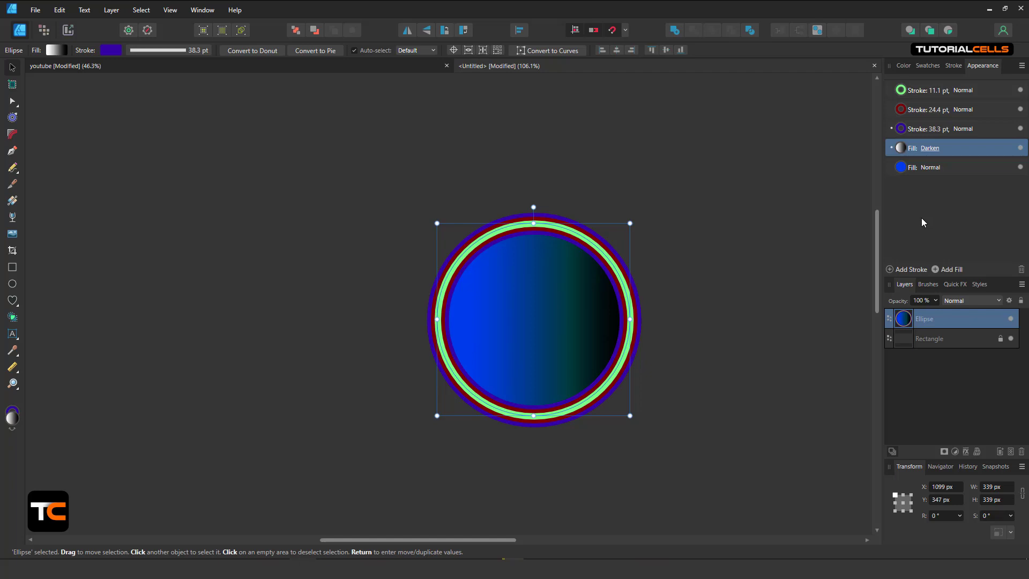
pyautogui.click(927, 151)
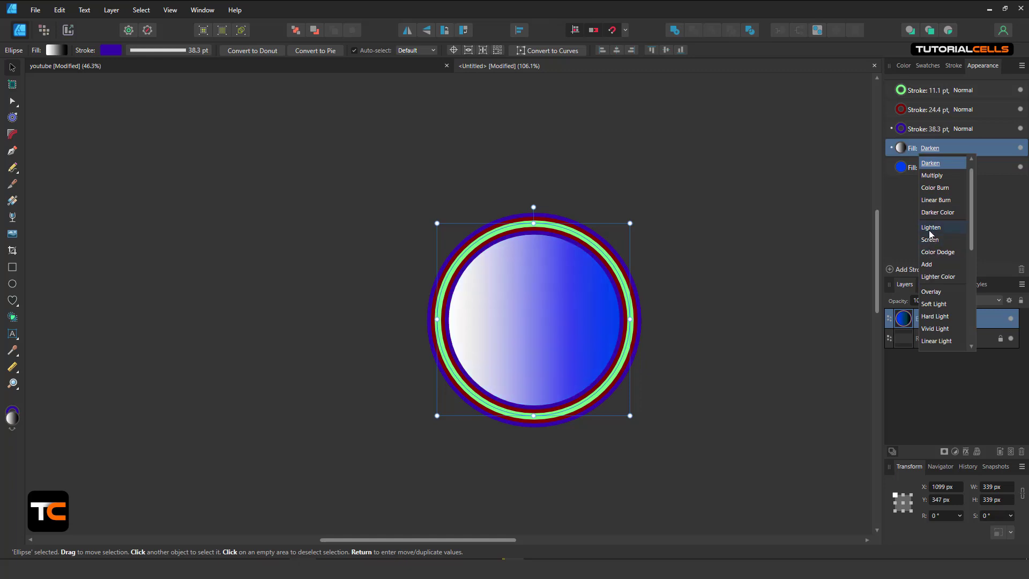
pyautogui.click(931, 229)
# - Set the gradient fill's blend mode to Vivid Light and move the circle to about X 1203 px, Y 293 px
pyautogui.click(931, 150)
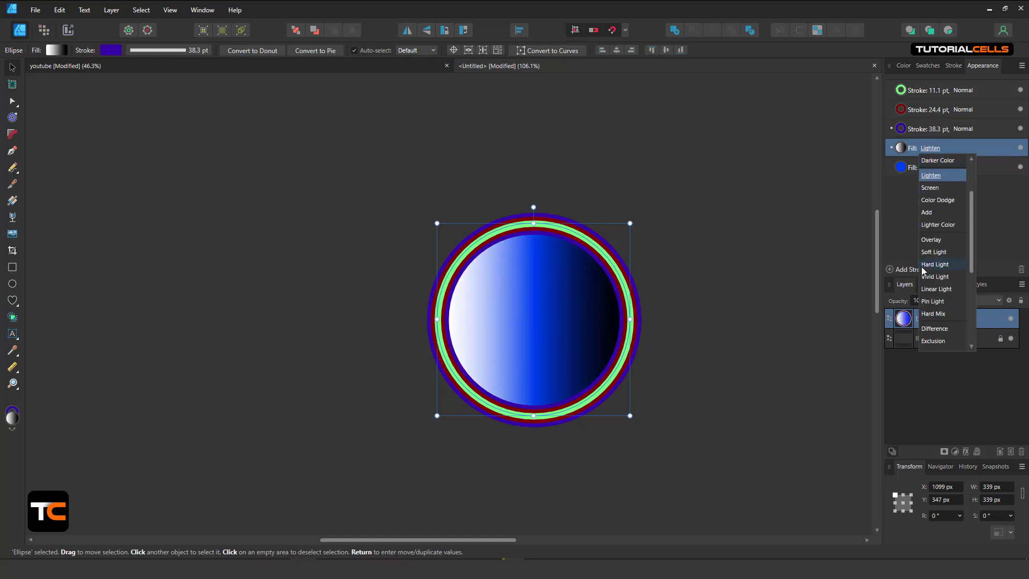
pyautogui.click(933, 278)
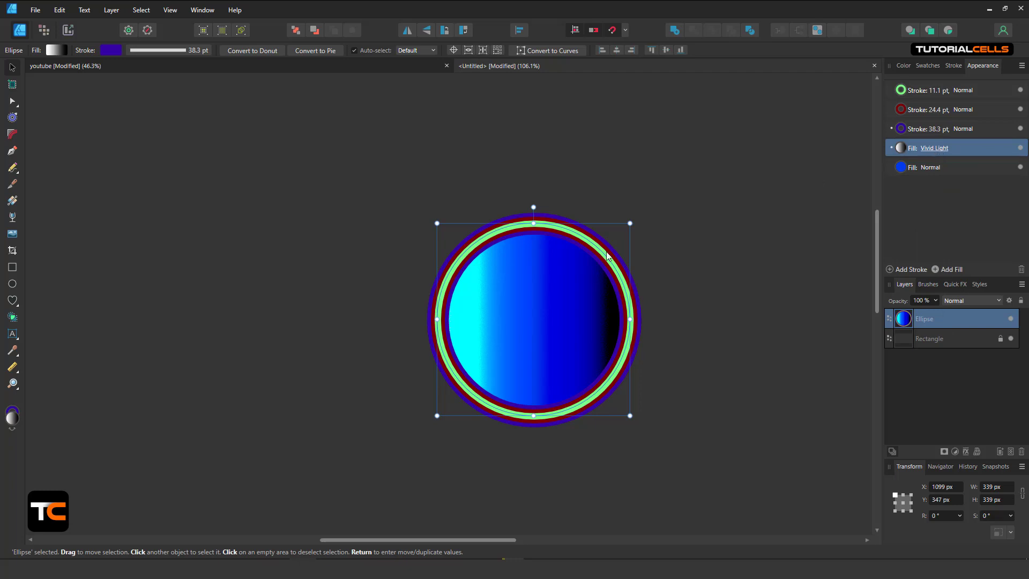
pyautogui.scroll(3, 544, 305)
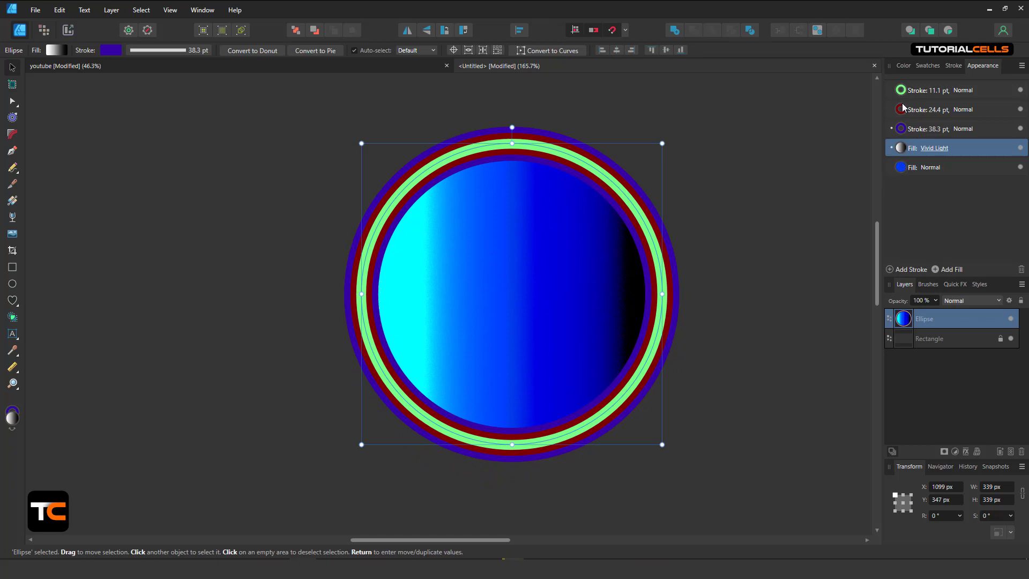
pyautogui.scroll(-4, 527, 253)
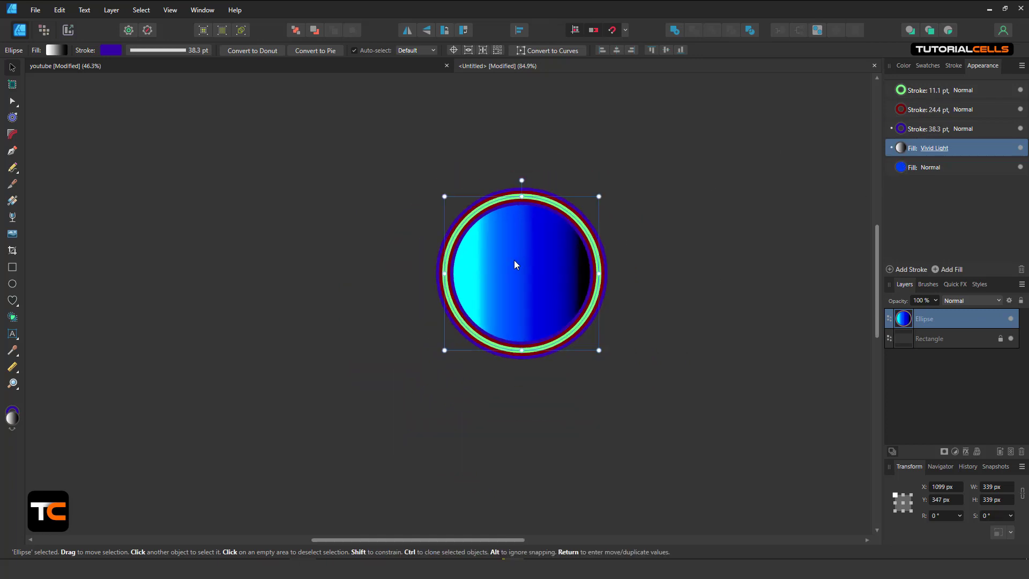
pyautogui.scroll(2, 515, 261)
pyautogui.moveTo(581, 235); pyautogui.dragTo(581, 234)
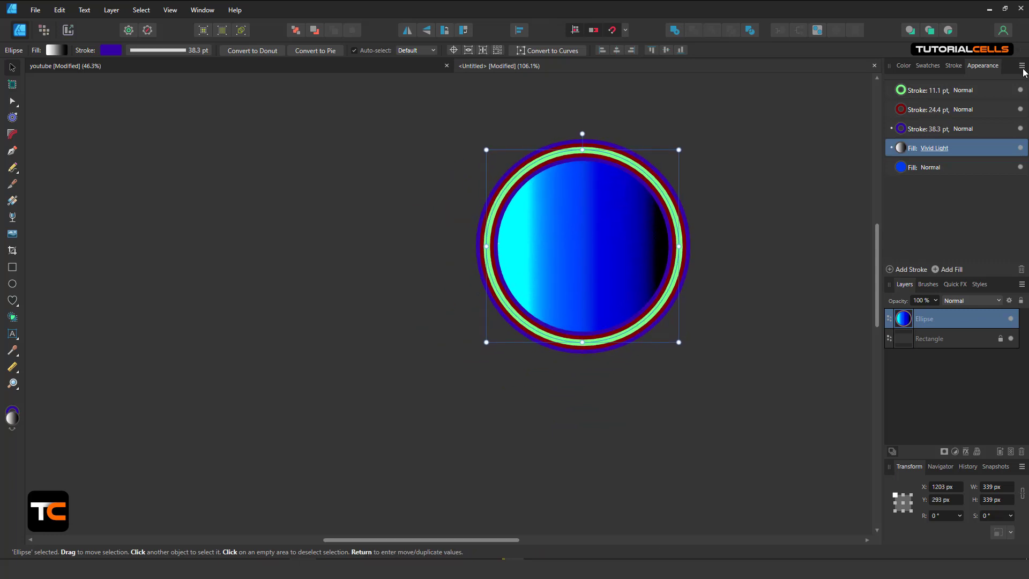
# - Draw a second circle about 414 × 416 px to the left of the multi-stroke circle
pyautogui.click(1023, 67)
pyautogui.click(913, 229)
pyautogui.click(16, 284)
pyautogui.moveTo(192, 175)
pyautogui.mouseDown()
pyautogui.moveTo(381, 350)
pyautogui.moveTo(409, 413)
pyautogui.moveTo(421, 405)
pyautogui.mouseUp()
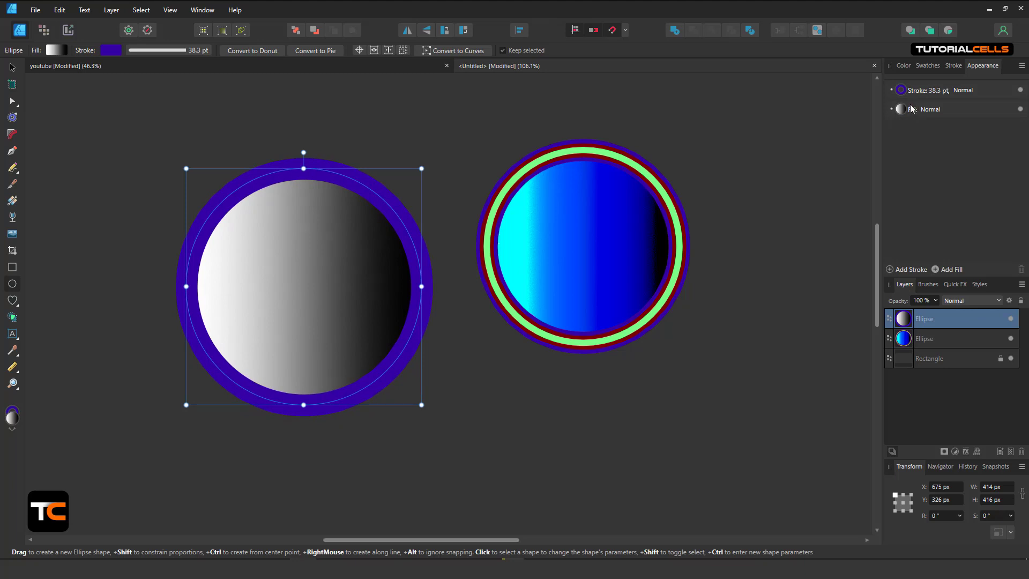
# - Reset the object defaults so that the new circle has a plain white fill and a 0 pt stroke
pyautogui.click(149, 36)
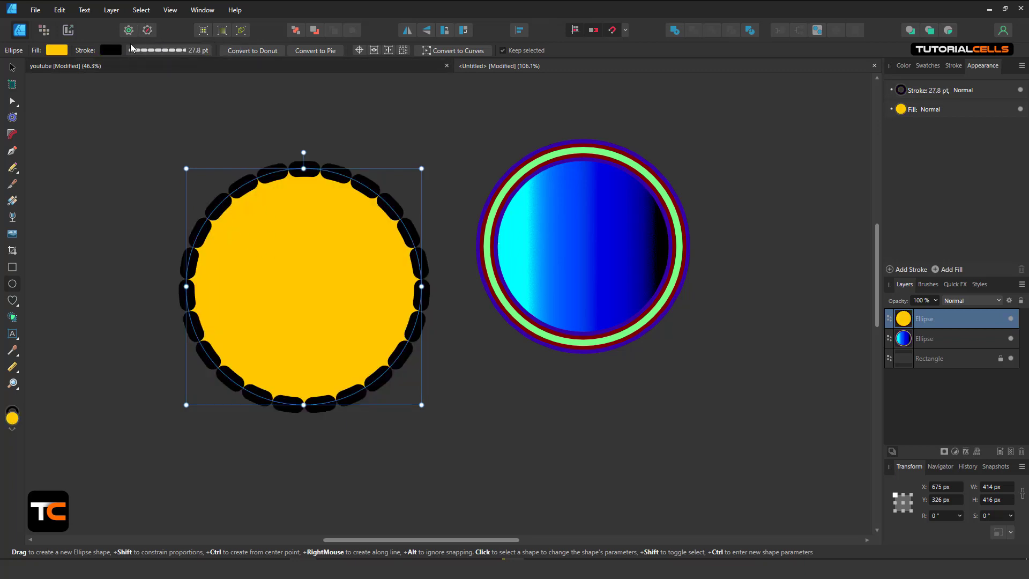
pyautogui.click(85, 10)
pyautogui.moveTo(114, 10)
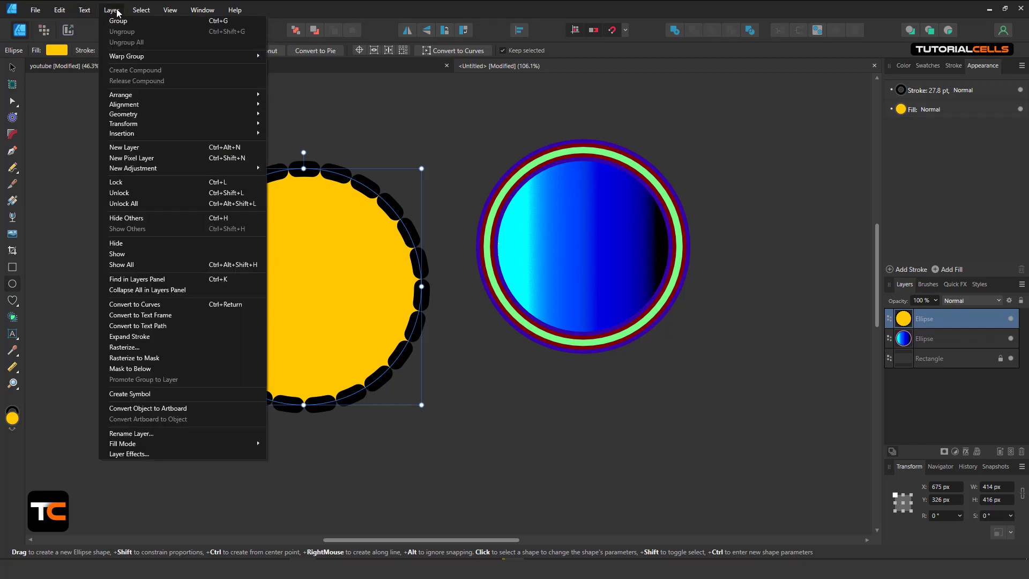
pyautogui.moveTo(165, 13)
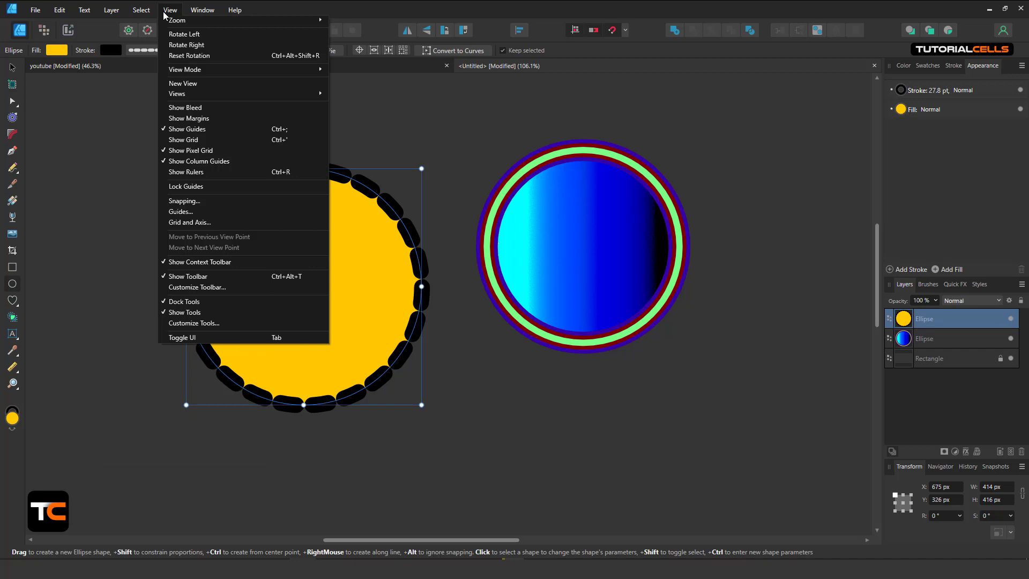
pyautogui.moveTo(175, 132)
pyautogui.moveTo(65, 12)
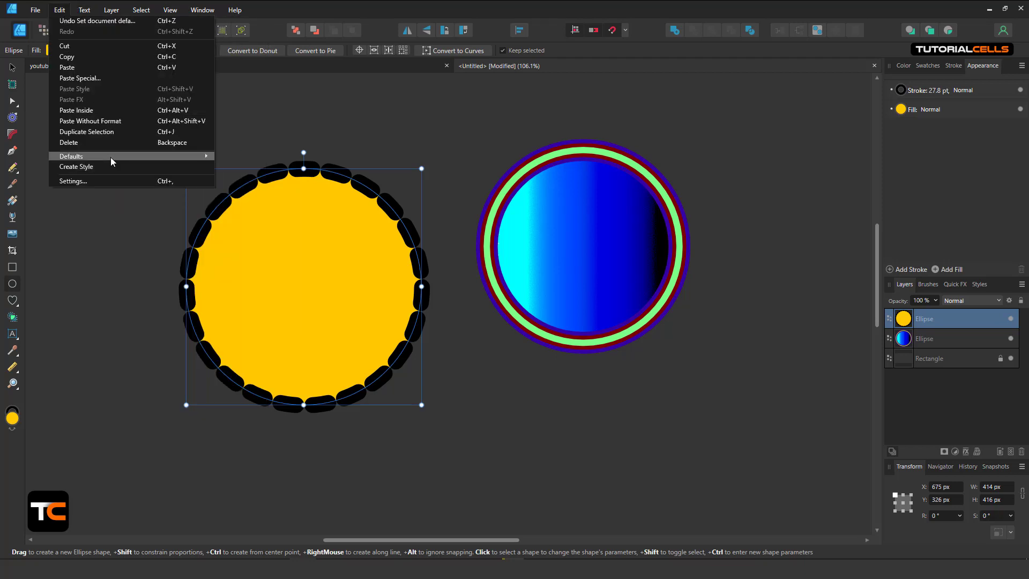
pyautogui.moveTo(127, 156)
pyautogui.click(248, 188)
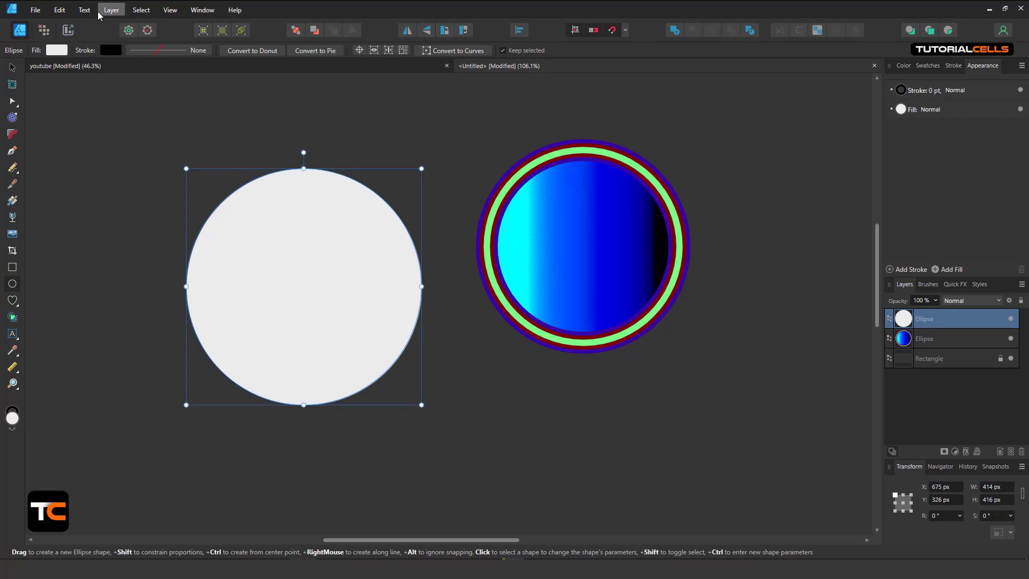
pyautogui.click(59, 9)
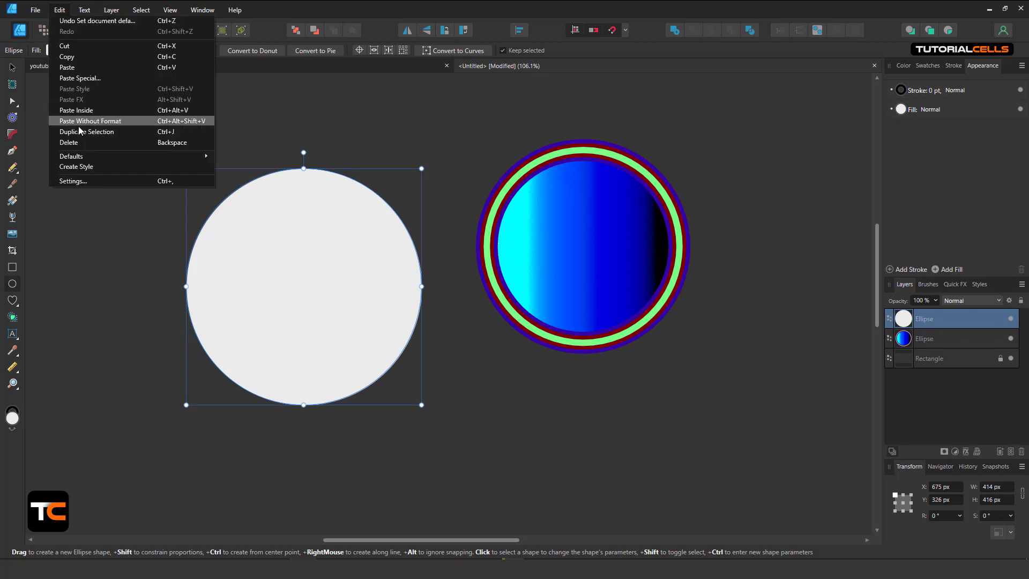
pyautogui.click(229, 168)
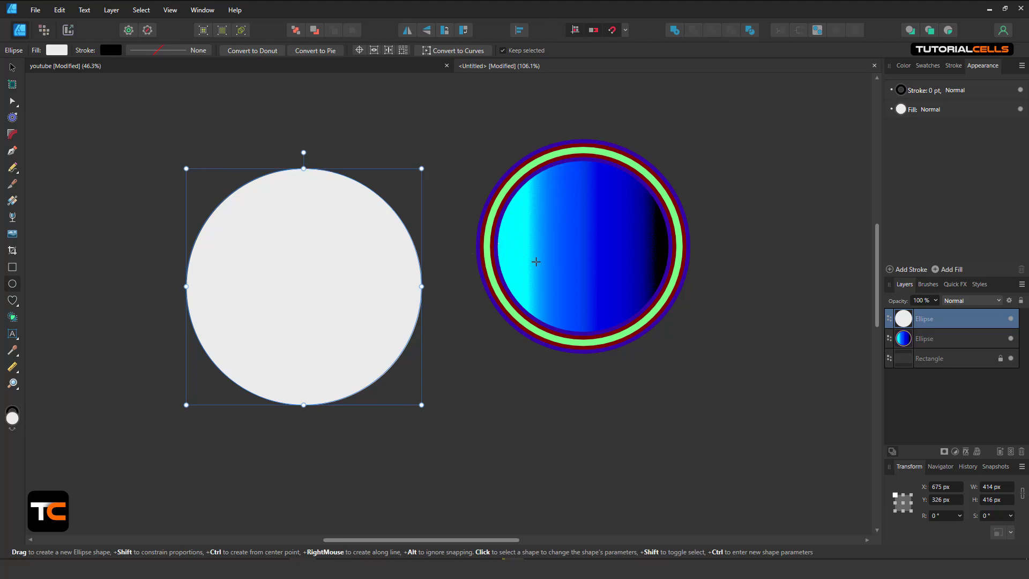
# - Shift the multi-stroke circle to about X 1213 px, Y 311 px and save its appearance as a new style in the Default category
pyautogui.click(8, 68)
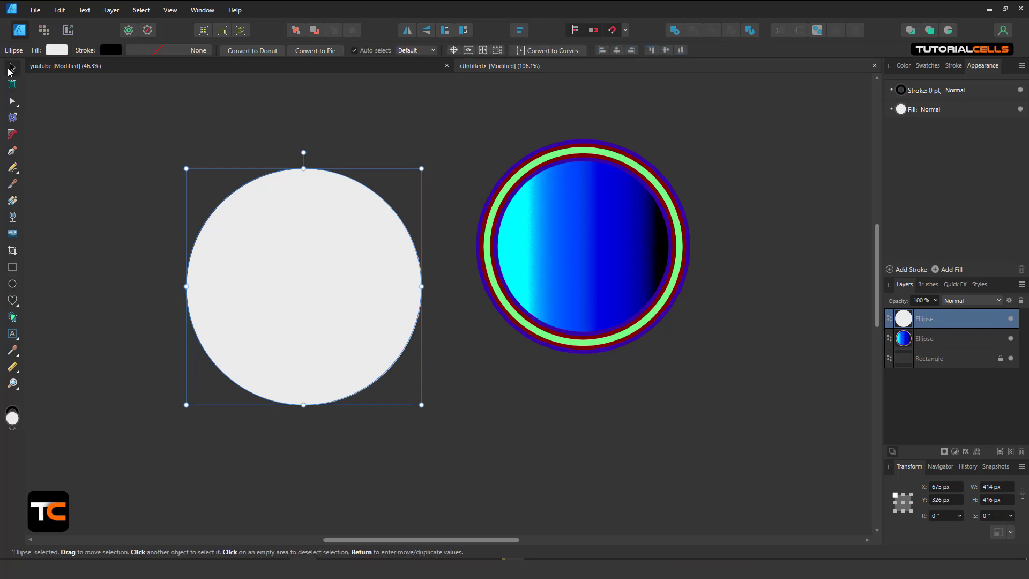
pyautogui.click(575, 221)
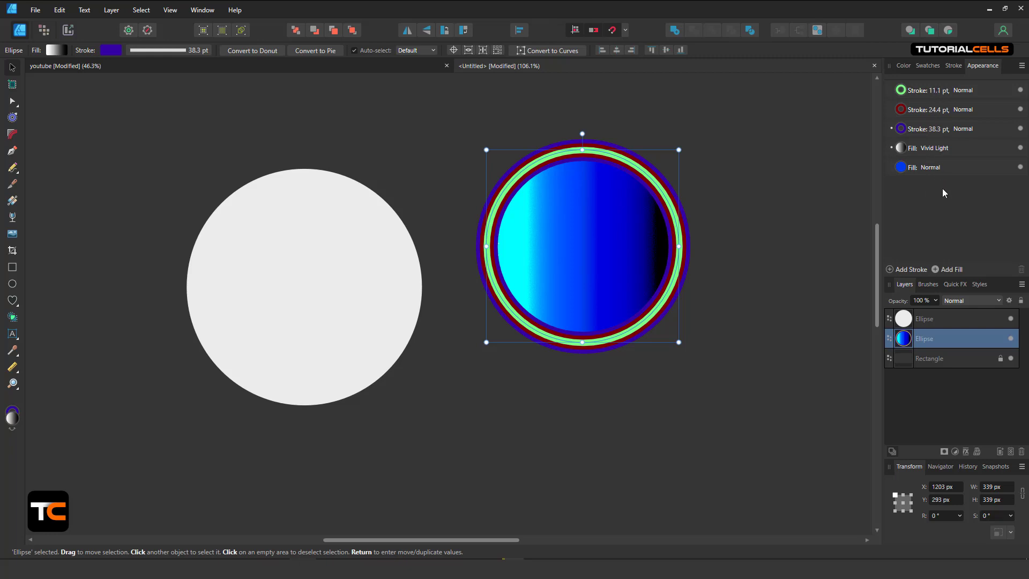
pyautogui.moveTo(634, 246)
pyautogui.mouseDown()
pyautogui.moveTo(652, 229)
pyautogui.moveTo(646, 246)
pyautogui.mouseUp()
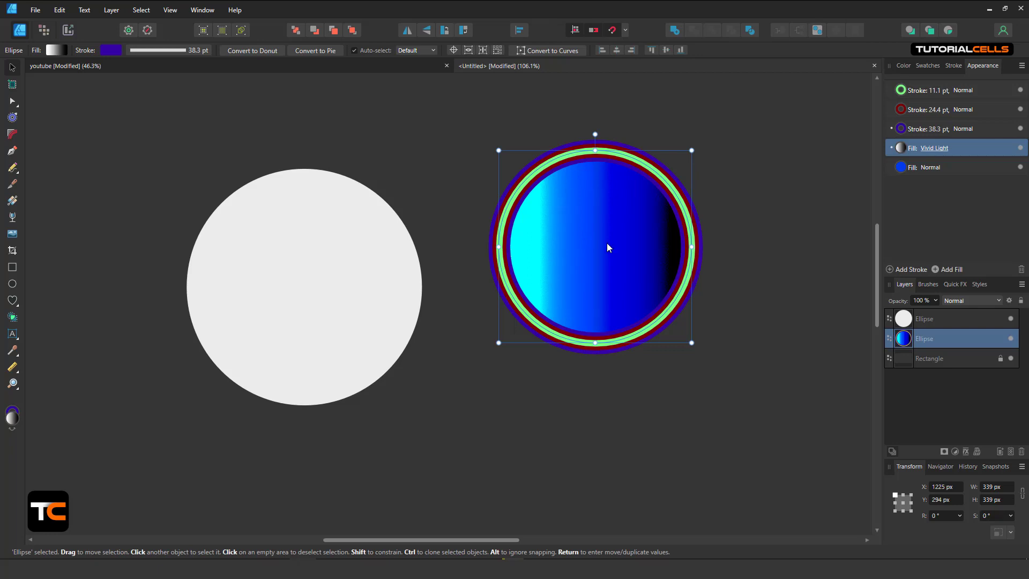
pyautogui.moveTo(606, 243); pyautogui.dragTo(599, 252)
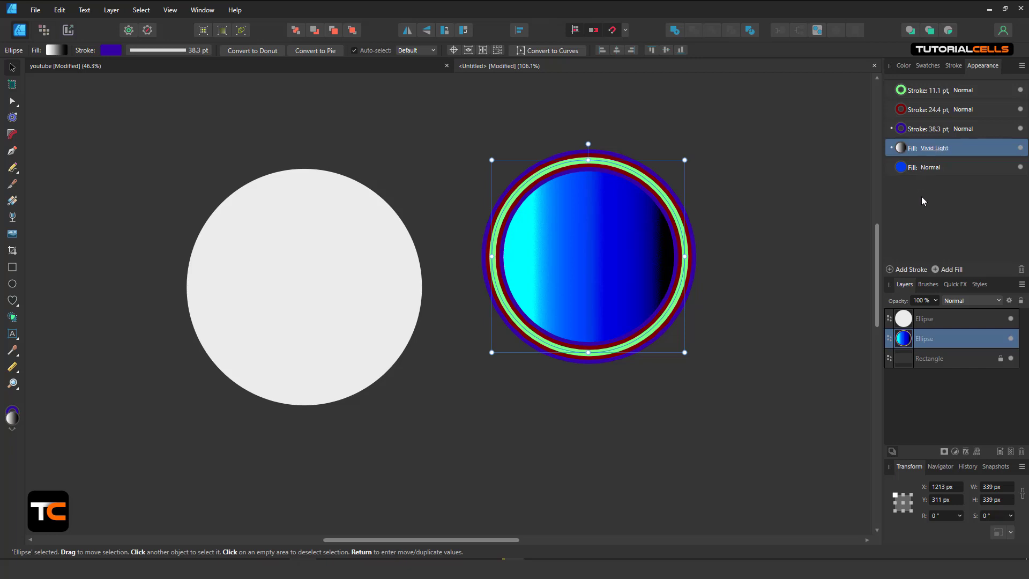
pyautogui.click(979, 284)
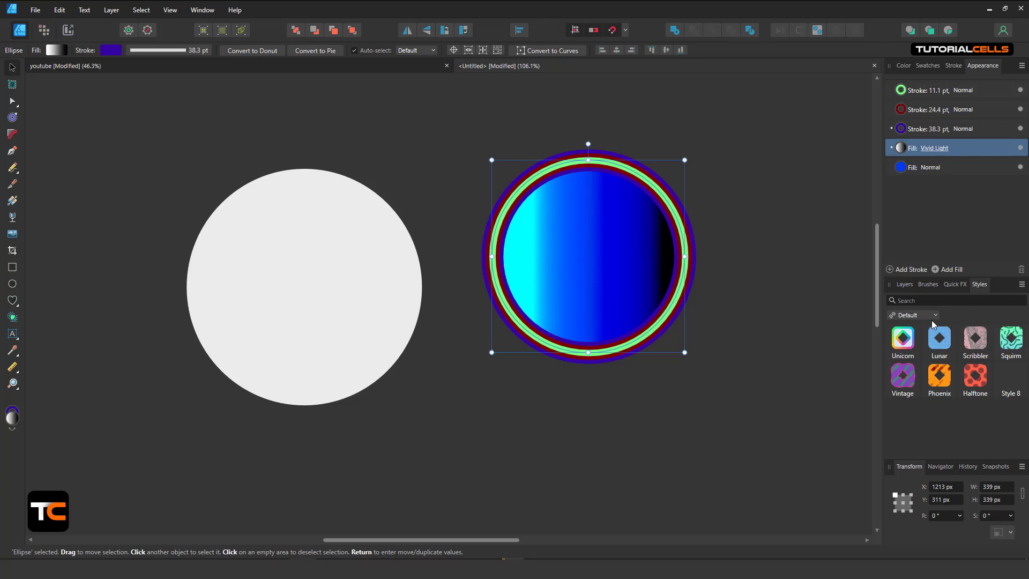
pyautogui.click(1022, 286)
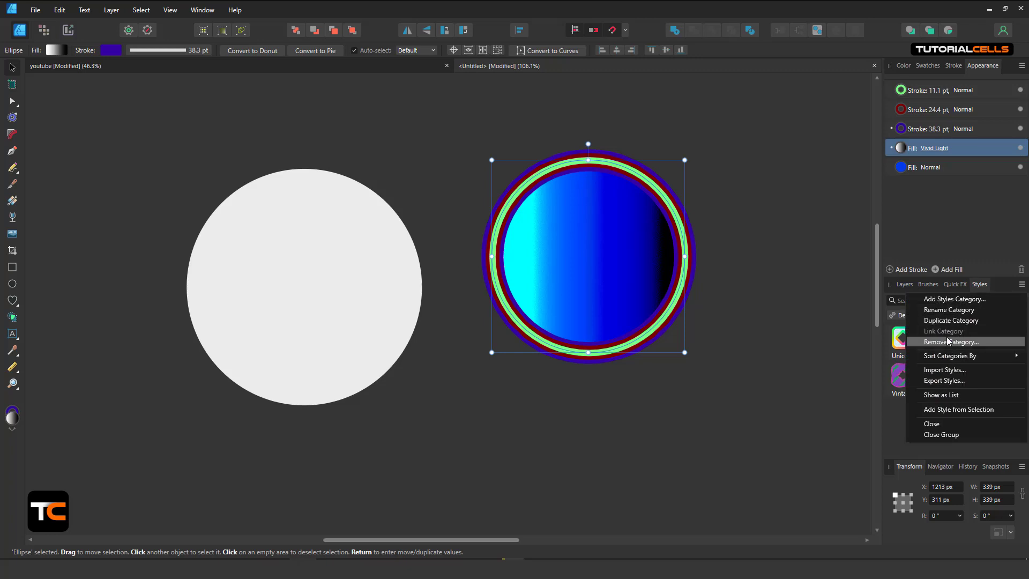
pyautogui.click(941, 409)
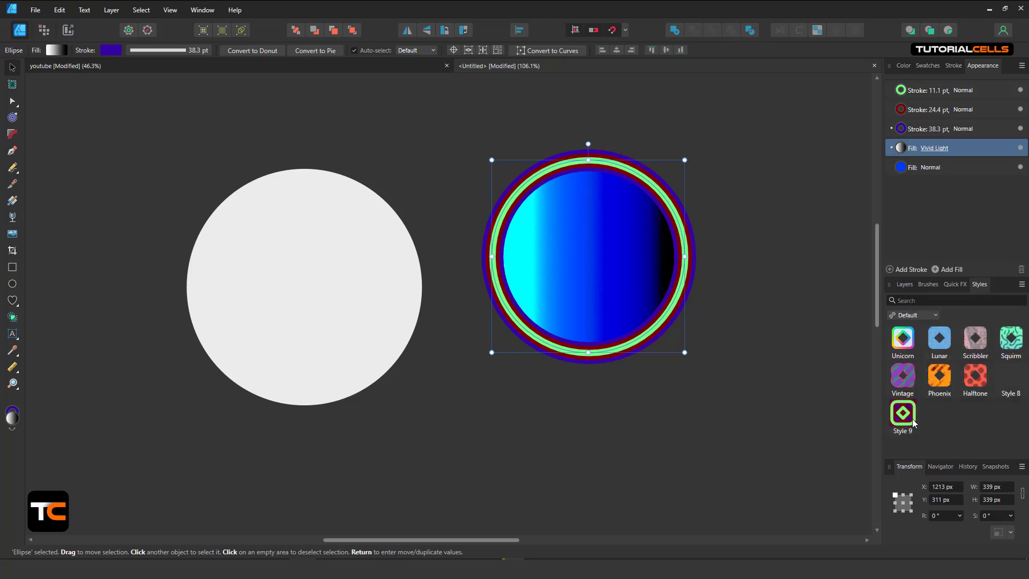
# - Delete the original multi-stroke circle
pyautogui.moveTo(632, 288); pyautogui.dragTo(671, 256)
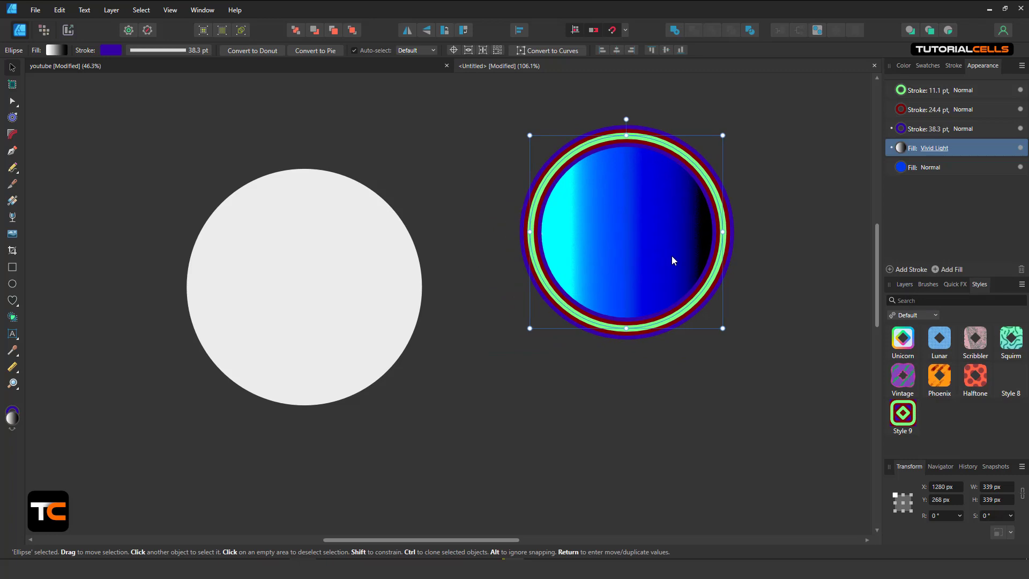
pyautogui.press('Delete')
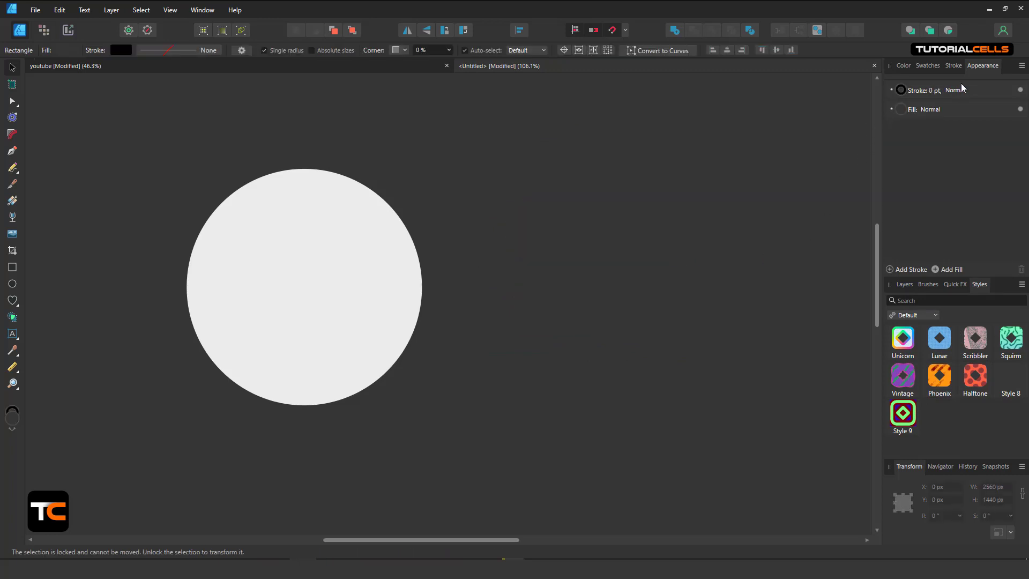
# - Move the plain white circle to about X 866 px, Y 320 px and apply the saved Style 9 to it
pyautogui.click(236, 287)
pyautogui.moveTo(296, 274); pyautogui.dragTo(402, 267)
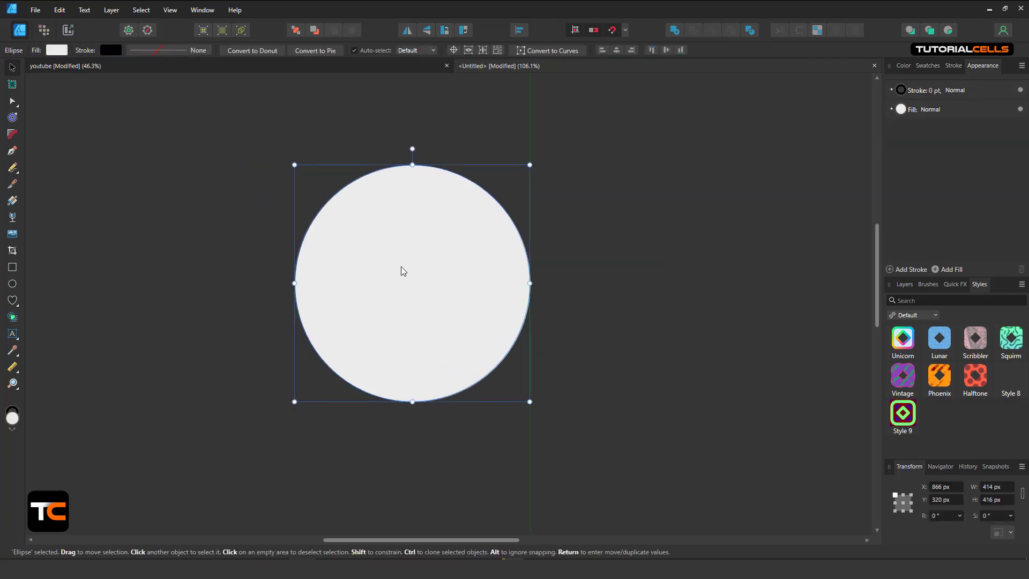
pyautogui.click(910, 423)
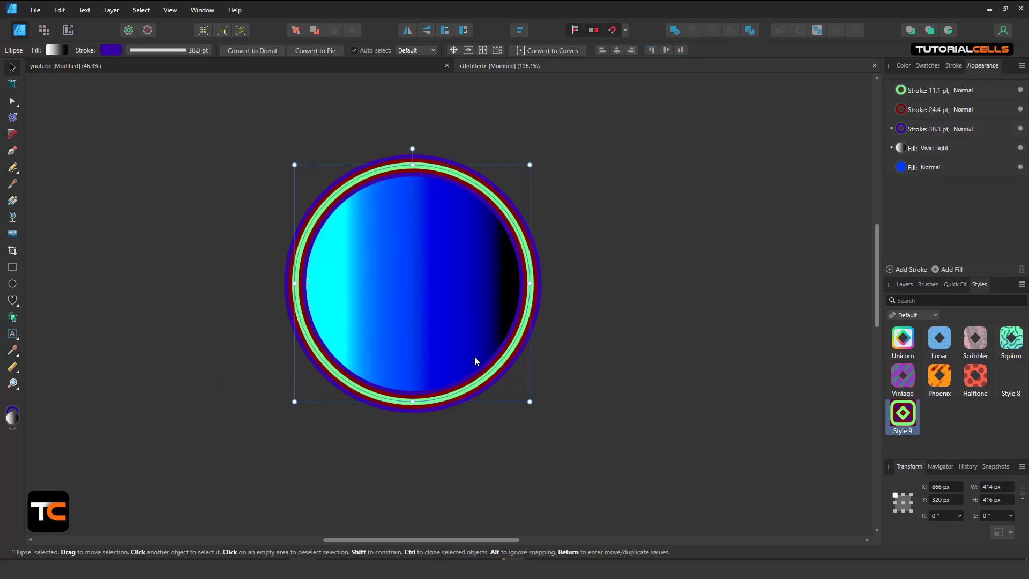
# - Delete Style 9 from the Default styles category and move the styled circle to about X 1001 px, Y 315 px
pyautogui.rightClick(903, 418)
pyautogui.click(916, 430)
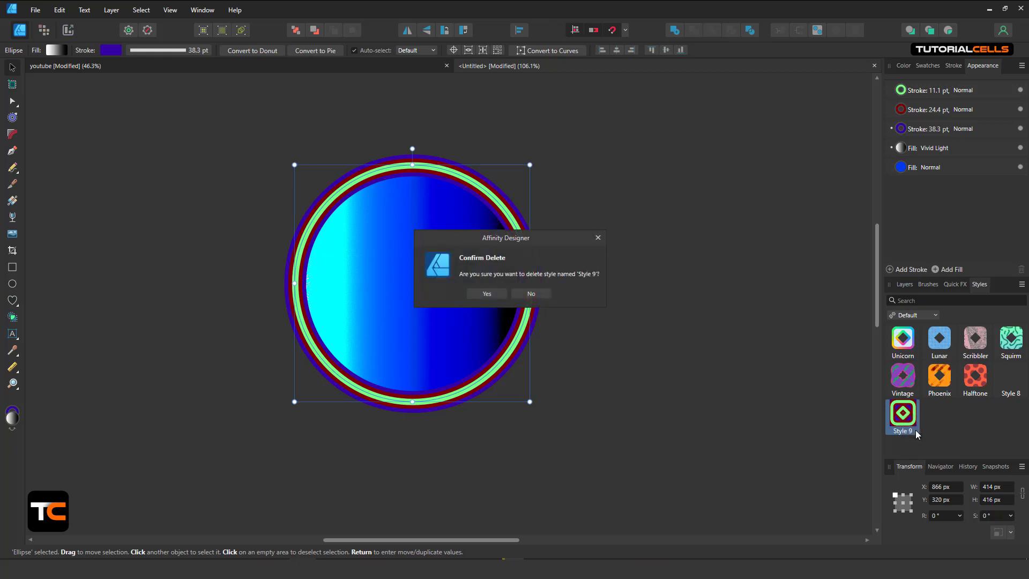
pyautogui.click(496, 293)
pyautogui.moveTo(484, 292); pyautogui.dragTo(527, 273)
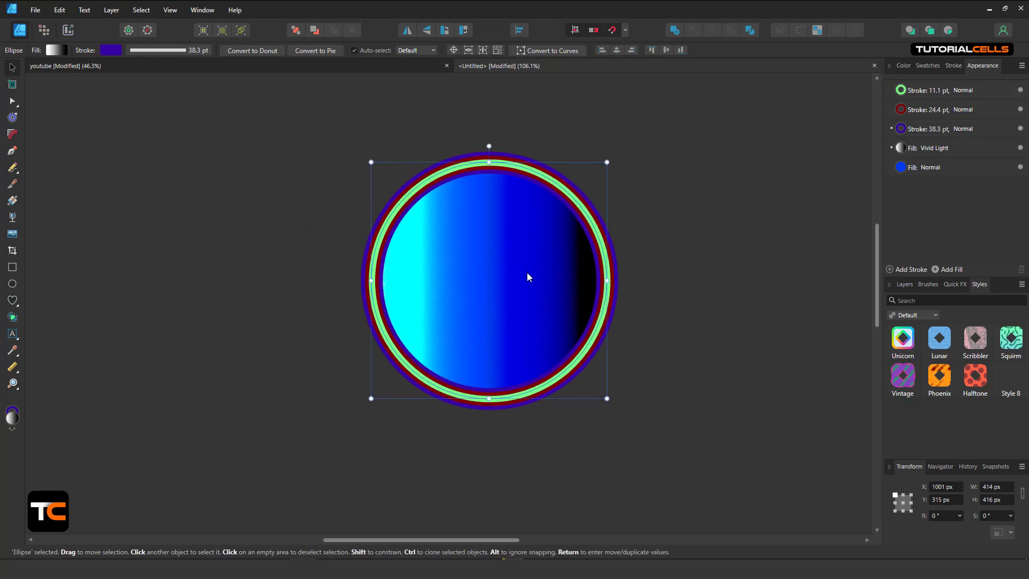
# - Draw a plain ellipse about 359 × 406 px left of the styled circle and show the available layer effects and styles
pyautogui.click(16, 289)
pyautogui.moveTo(133, 196); pyautogui.dragTo(337, 426)
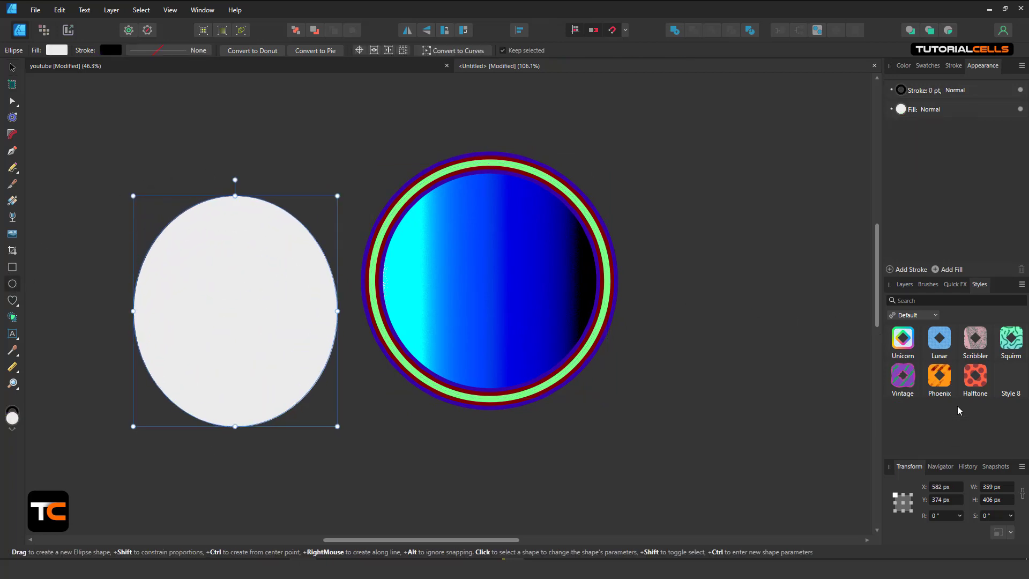
pyautogui.click(951, 286)
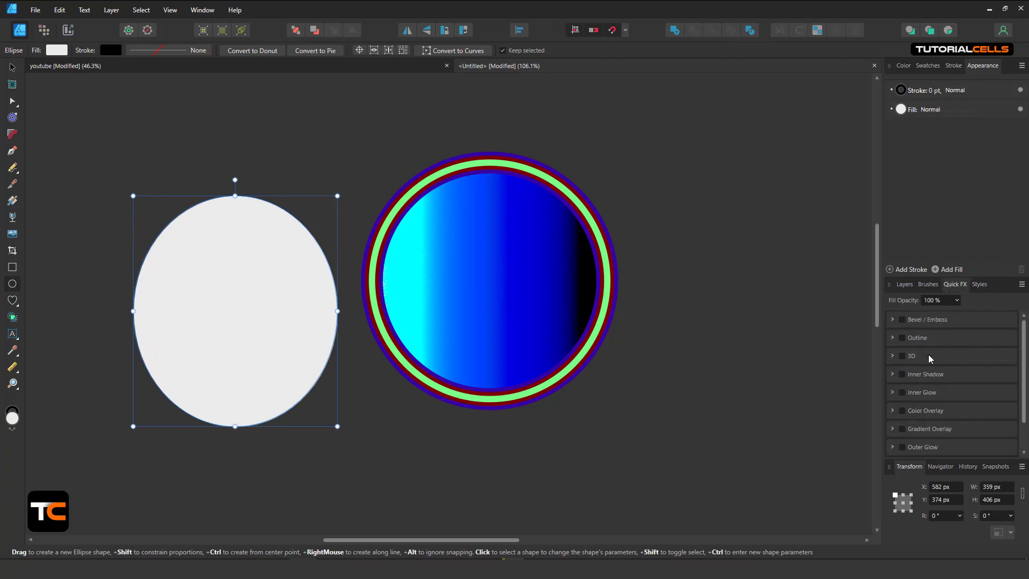
pyautogui.click(979, 285)
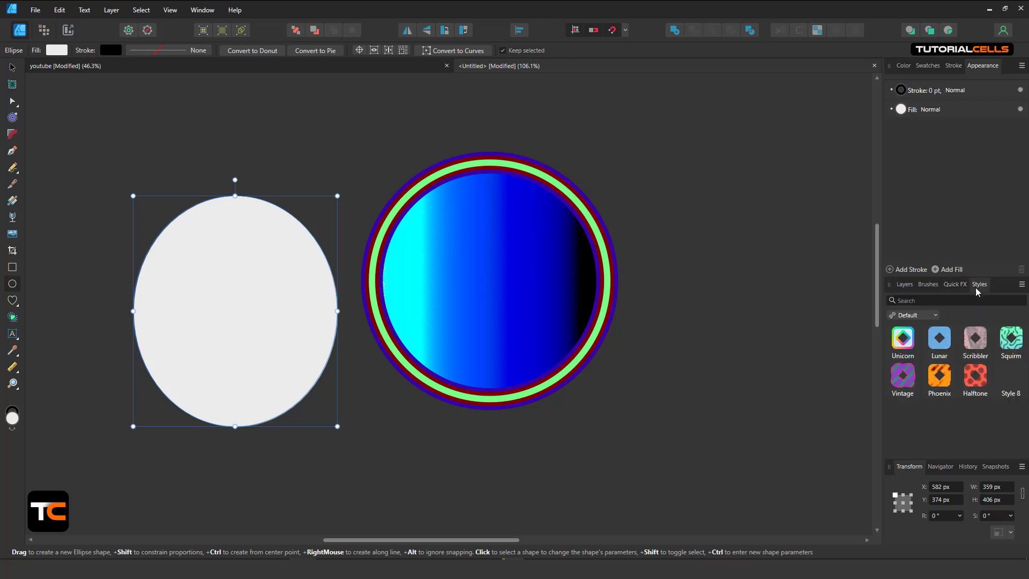